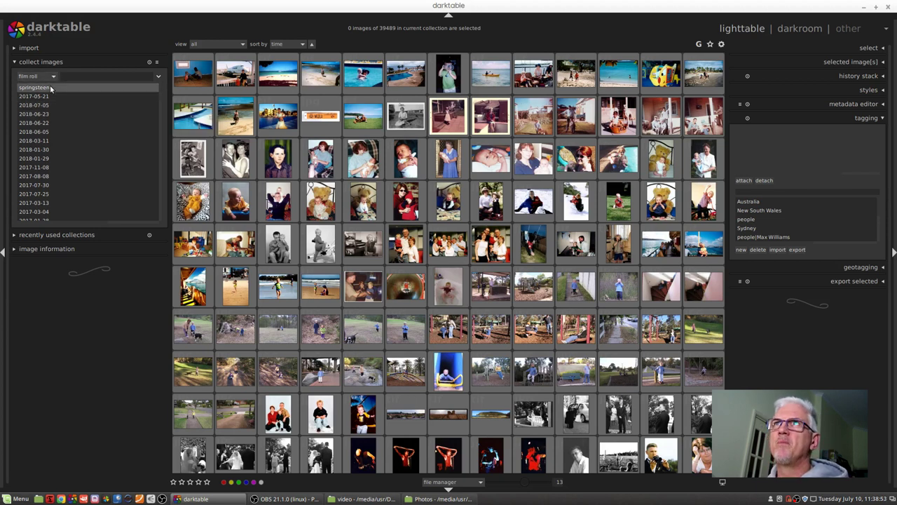
Collect images by folder instead of film roll, then bring up the Nemo Photos folder window
left_click(52, 78)
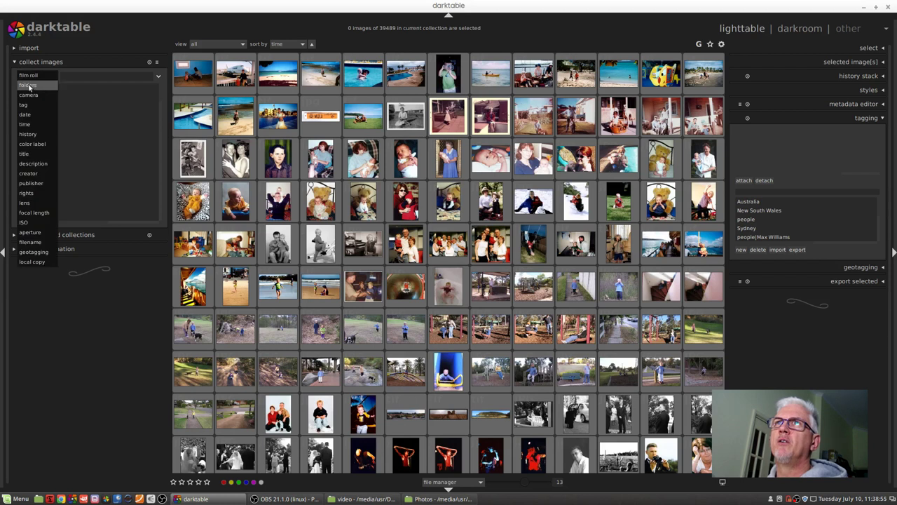
left_click(51, 85)
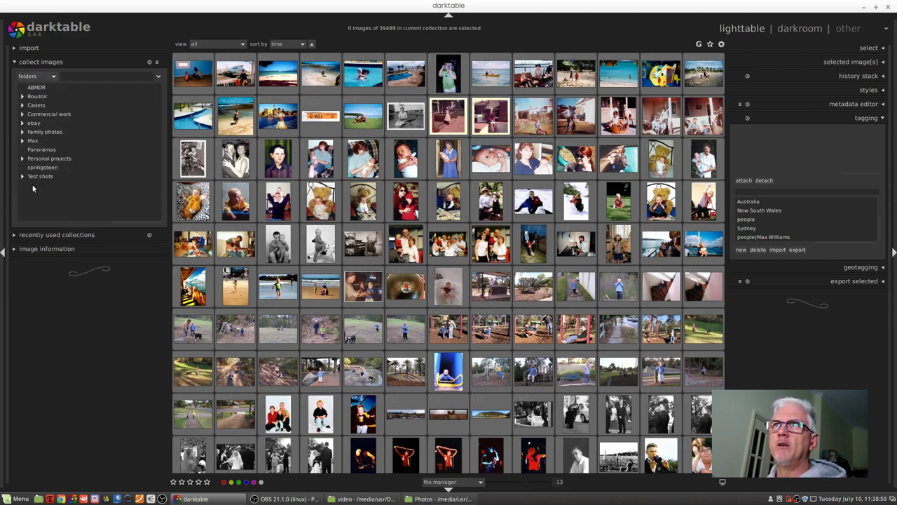
key("alt+Tab")
key("alt+Tab")
key("alt+Tab")
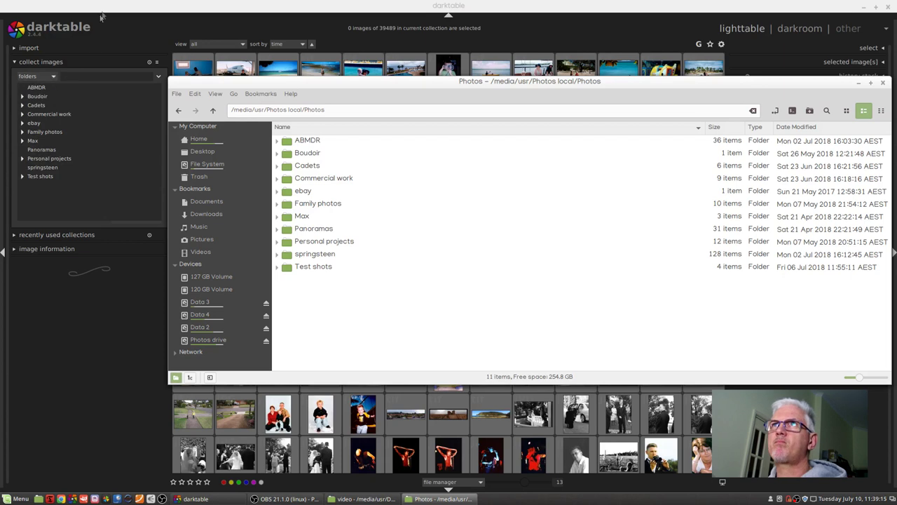
Bring darktable back in front of the Nemo file manager
left_click(49, 177)
Expand Test shots > 2018 and show only the 2018-01-29 folder's images
left_click(22, 176)
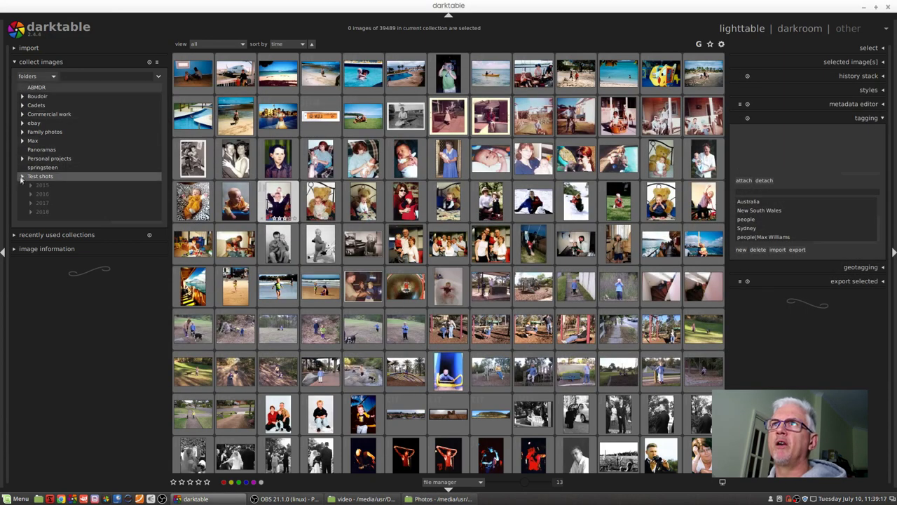
left_click(30, 211)
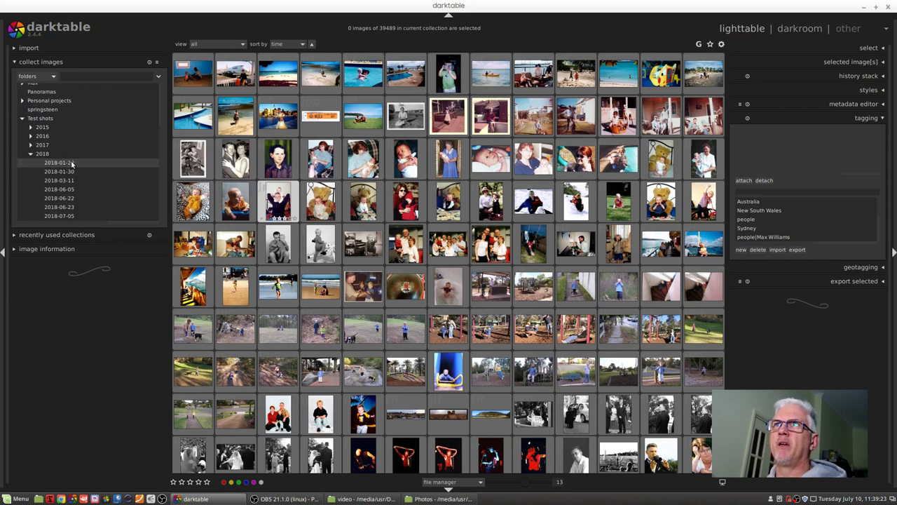
left_click(59, 162)
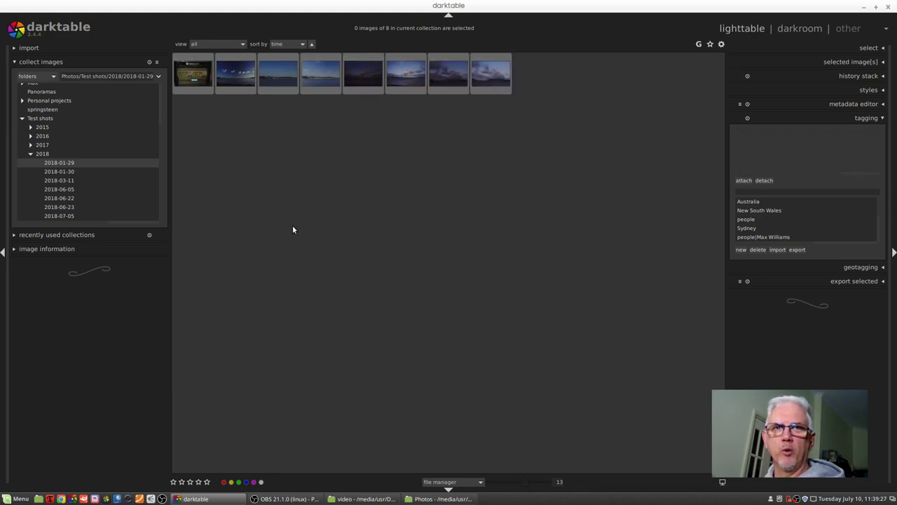
Collect by camera and limit to the Minolta Dynax 7D, leaving 9036 images
left_click(32, 76)
left_click(38, 86)
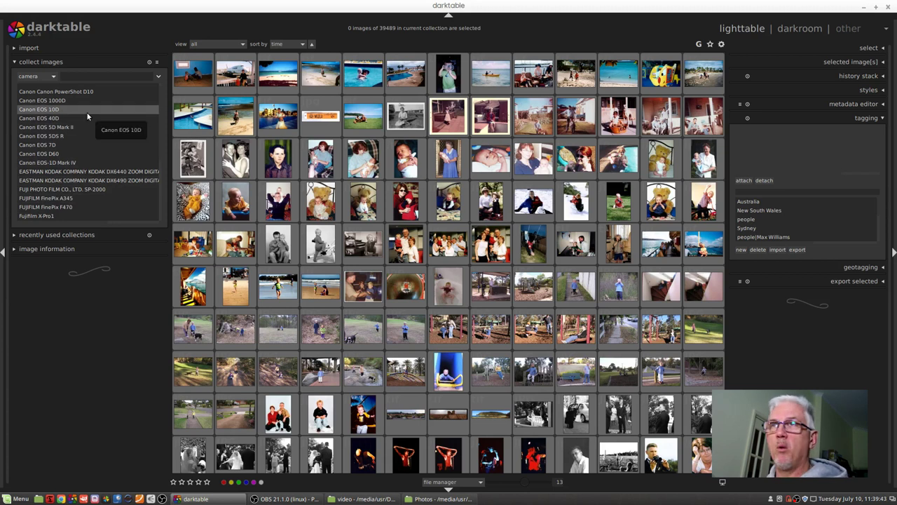
scroll(106, 169, "down", 1)
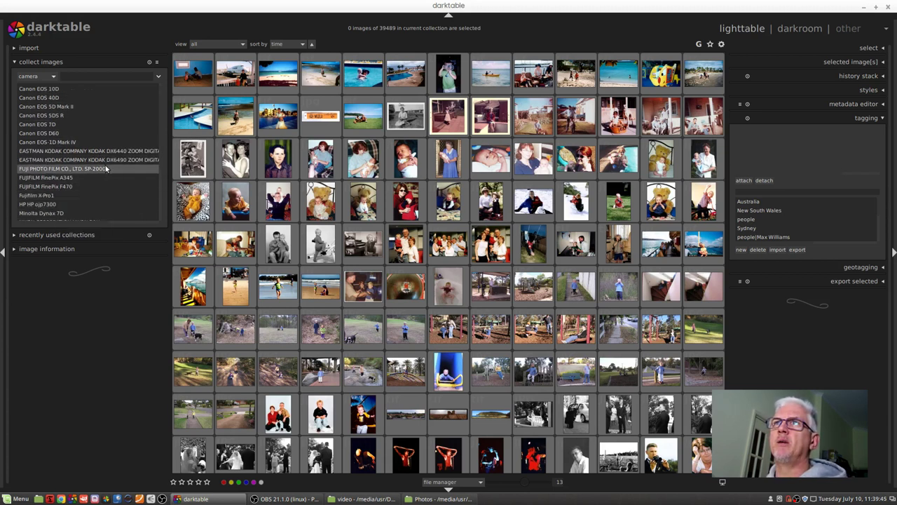
scroll(56, 203, "down", 1)
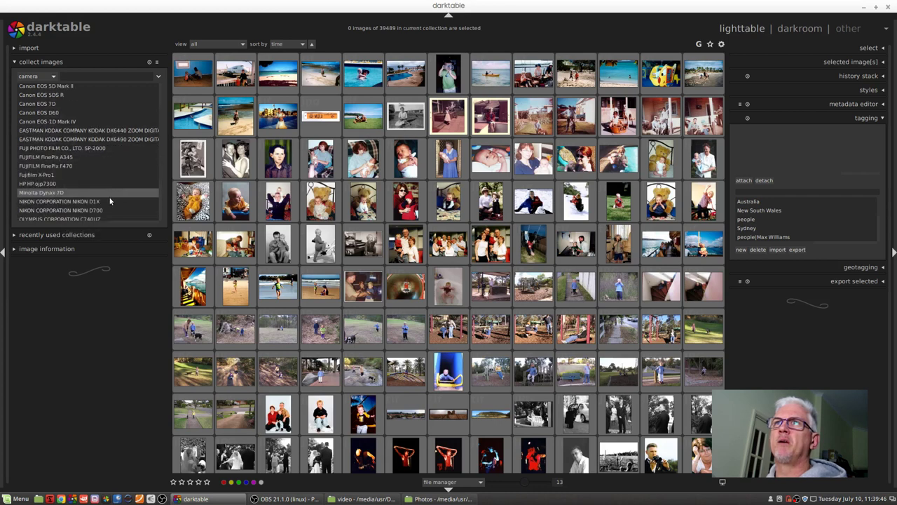
left_click(58, 193)
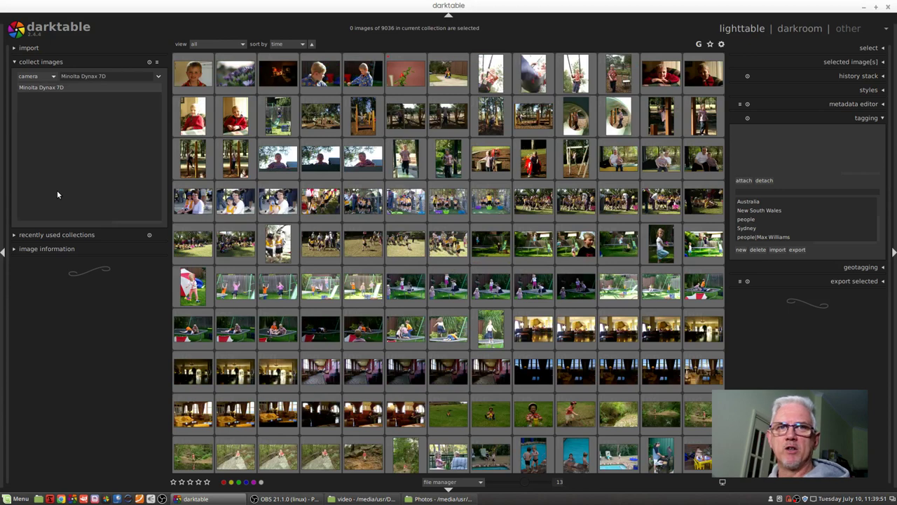
Collect by tag, search 'windmill', and show the single windmill-tagged image
left_click(52, 77)
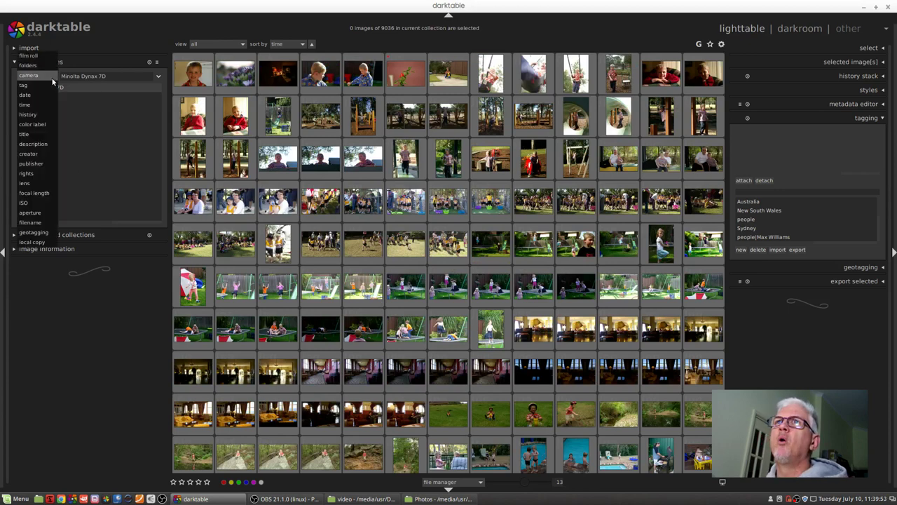
left_click(43, 86)
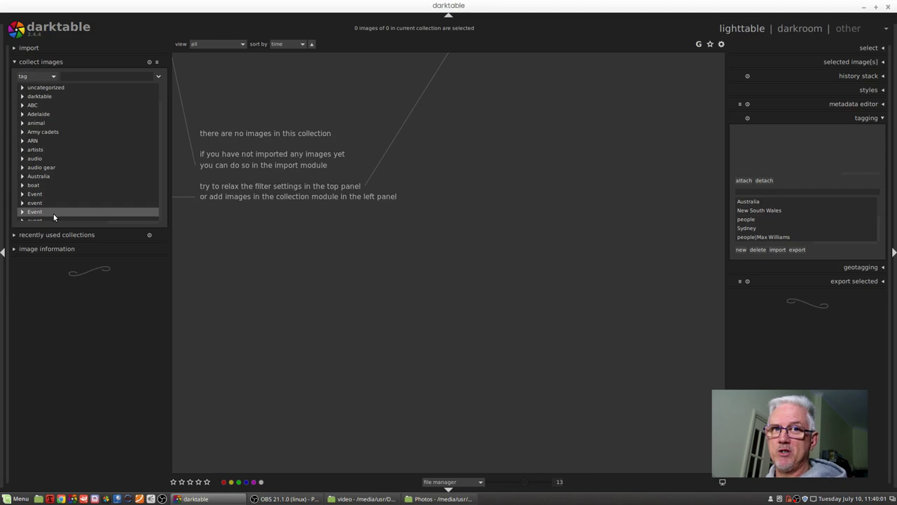
left_click(109, 77)
type("windmill")
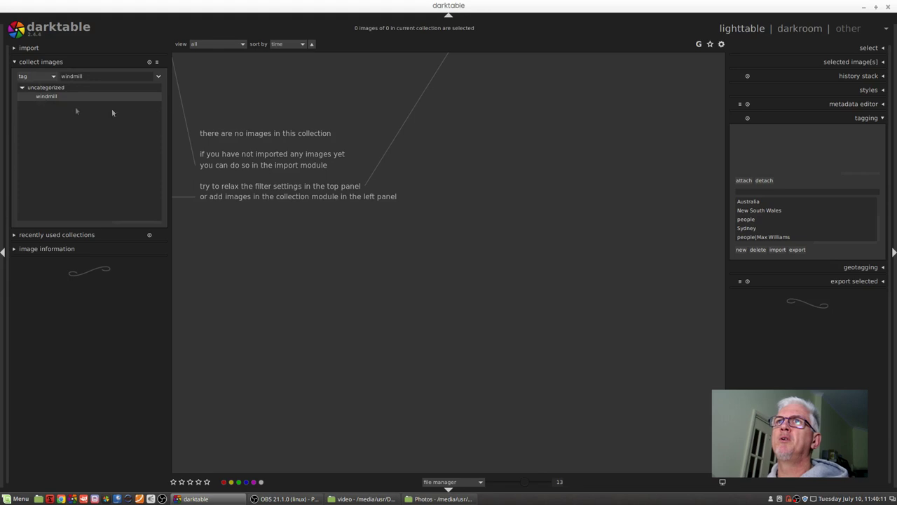
left_click(48, 98)
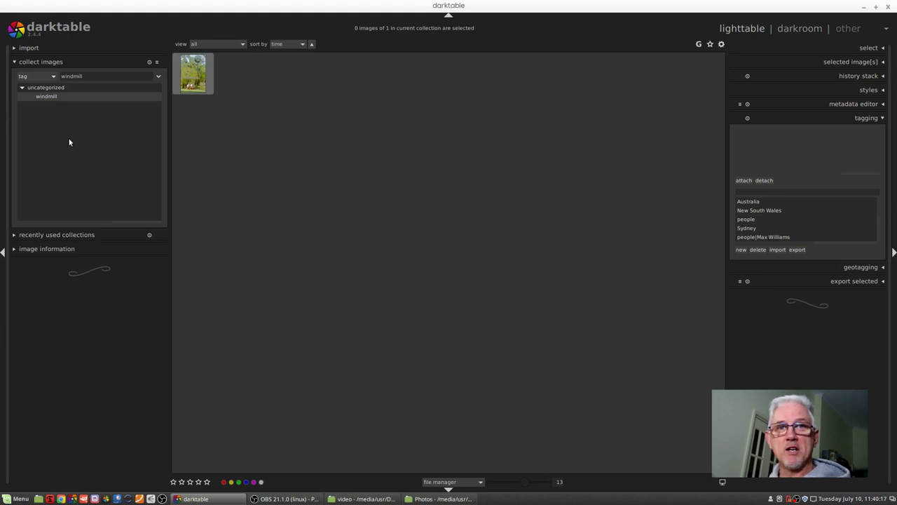
left_click(35, 75)
Collect by date filtered to 2015:01:26, then switch the rule to capture time
left_click(40, 85)
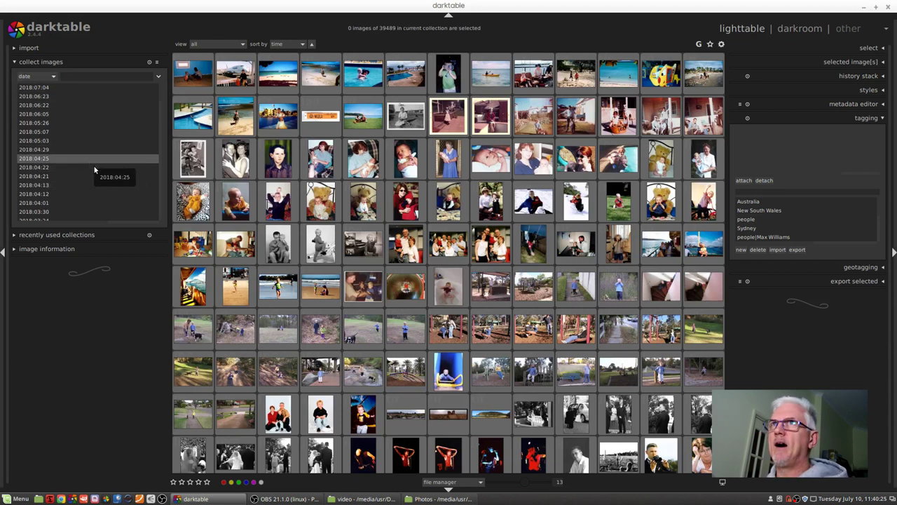
left_click(86, 76)
type("2015")
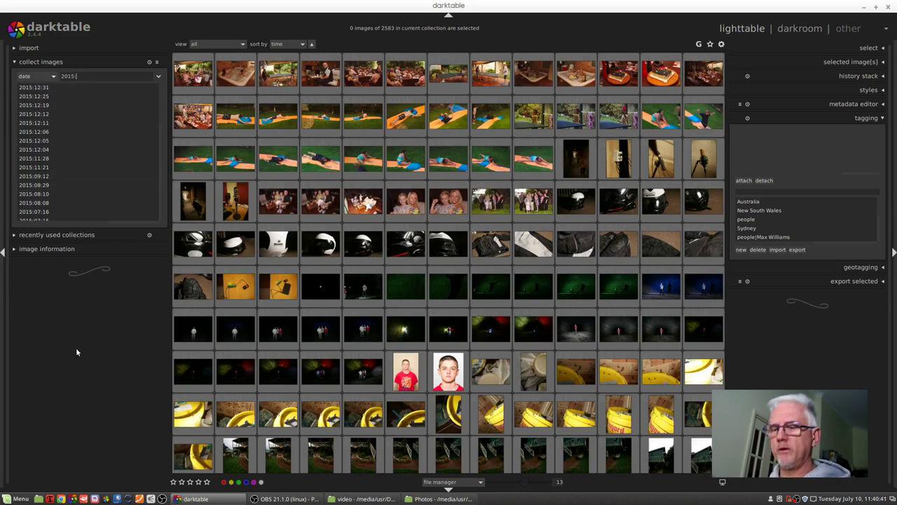
type("01")
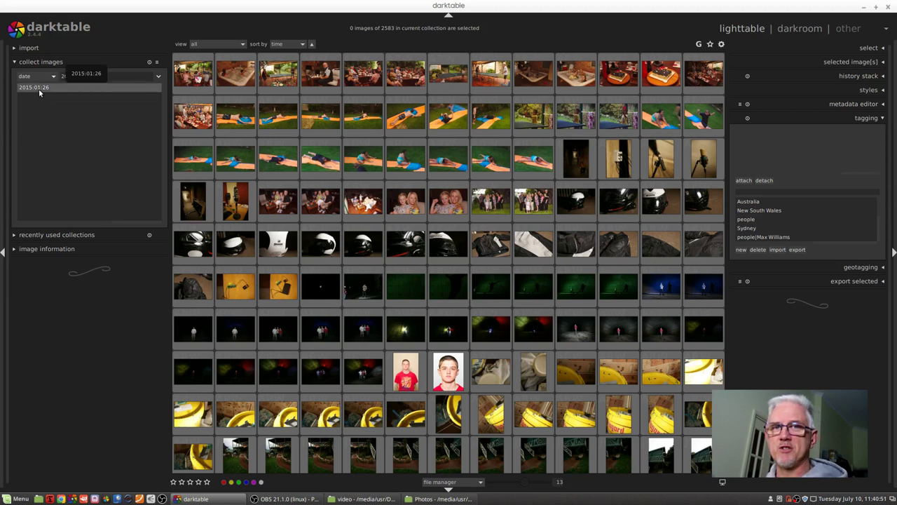
left_click(38, 87)
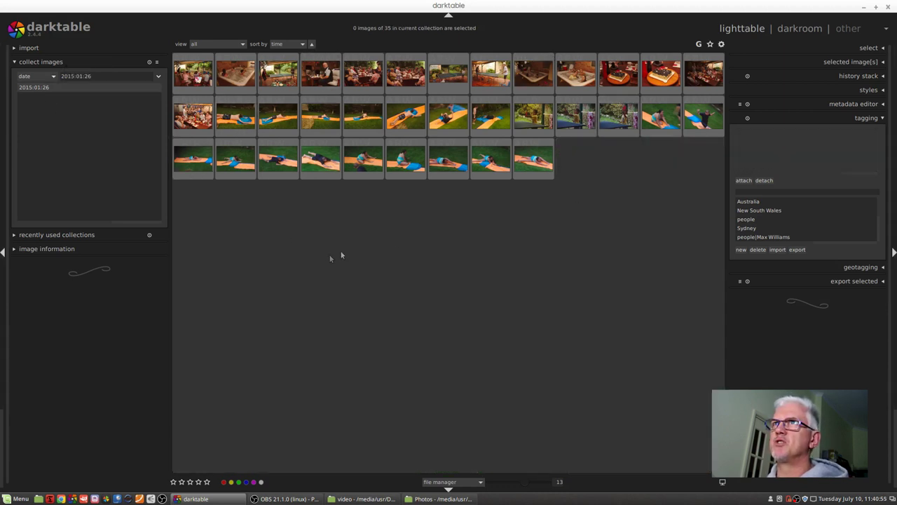
left_click(51, 77)
left_click(43, 85)
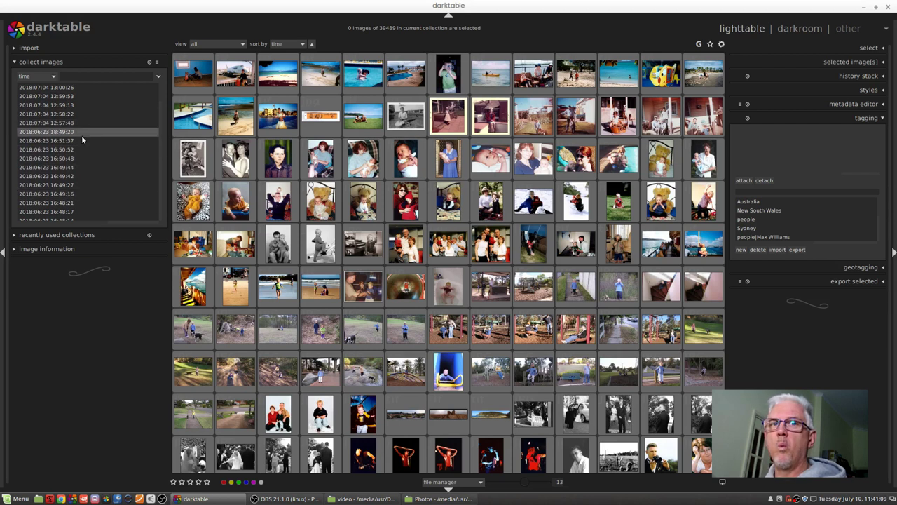
Collect by editing history, then by color label showing only blue-labelled images
left_click(52, 76)
left_click(29, 85)
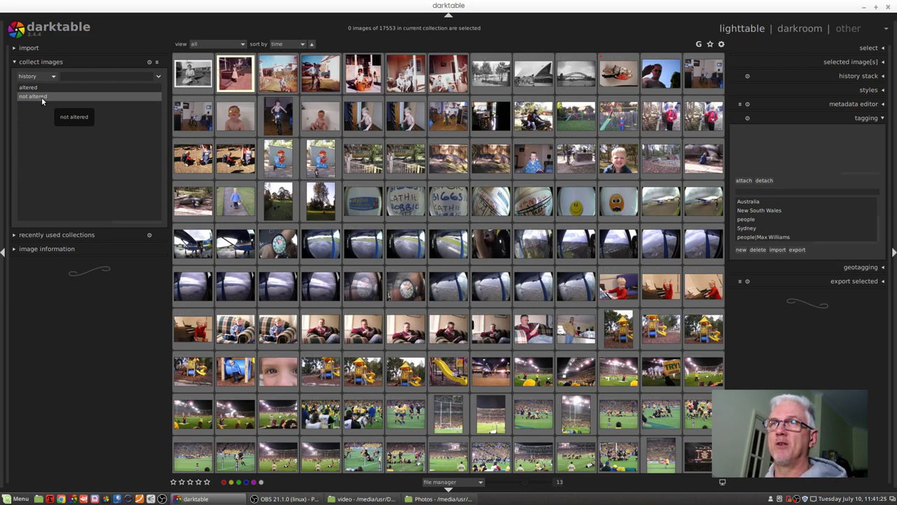
left_click(36, 76)
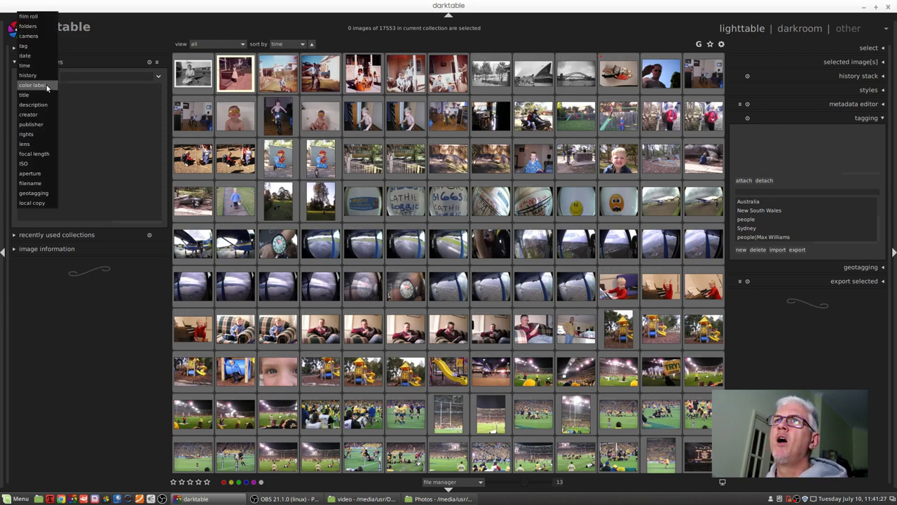
left_click(46, 85)
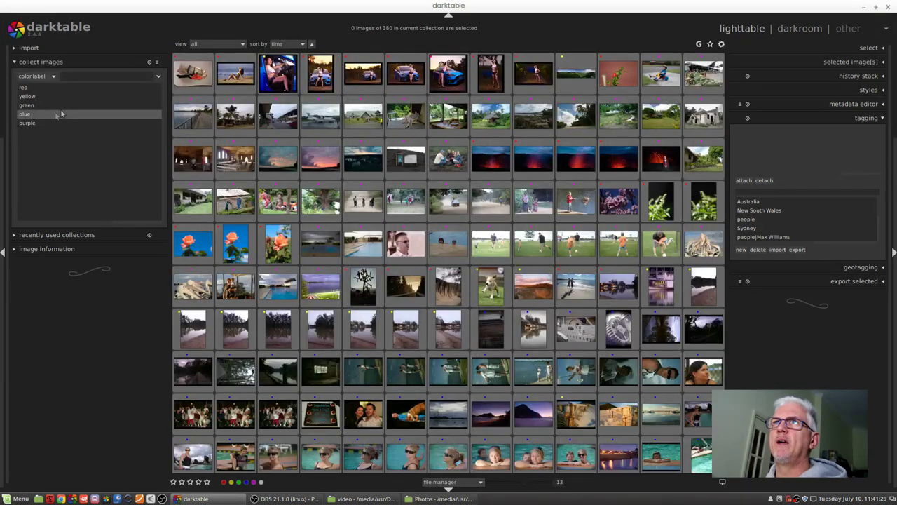
left_click(25, 115)
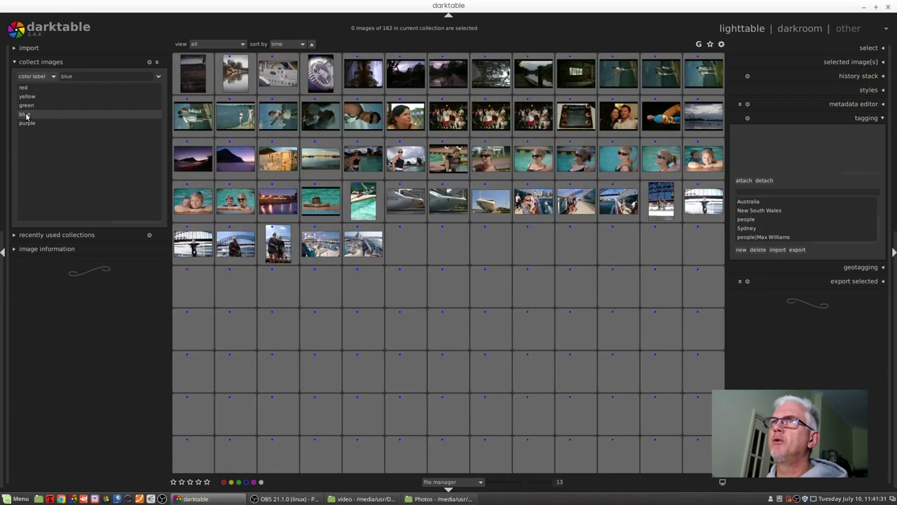
Try collecting by title and description, then settle on creator
left_click(51, 79)
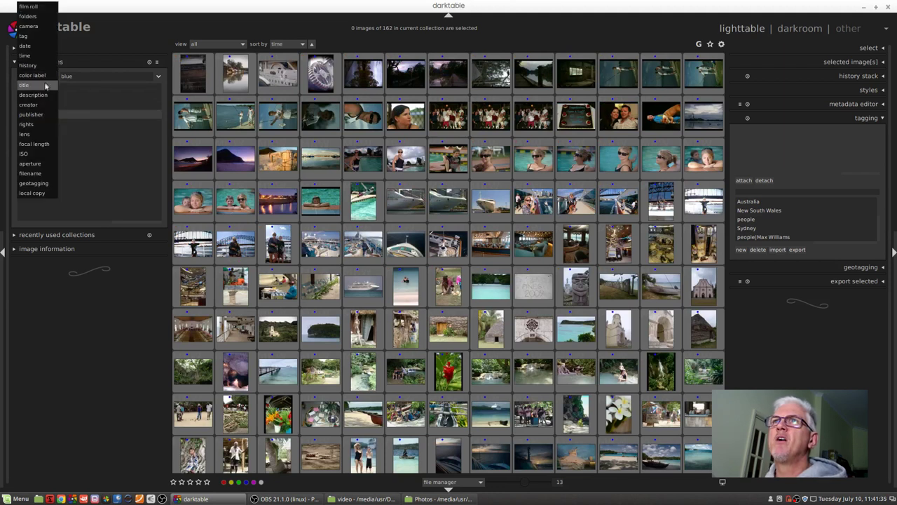
left_click(43, 87)
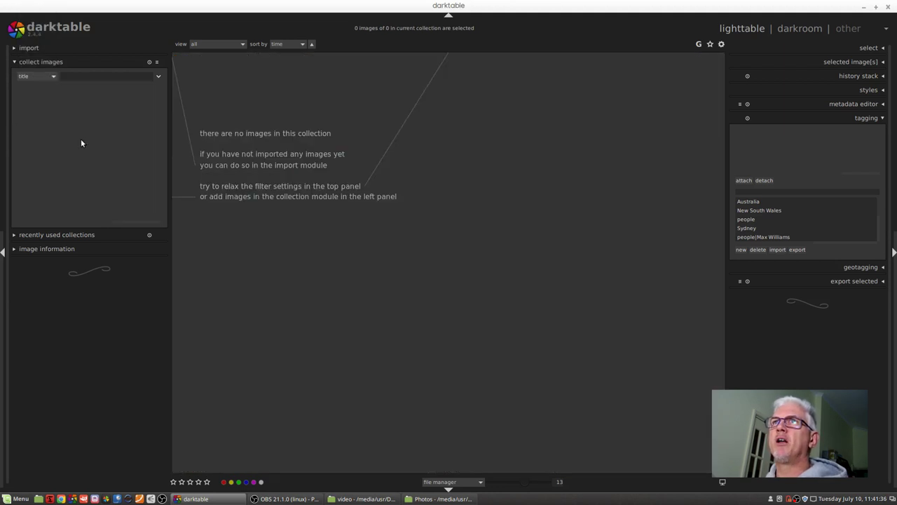
left_click(53, 78)
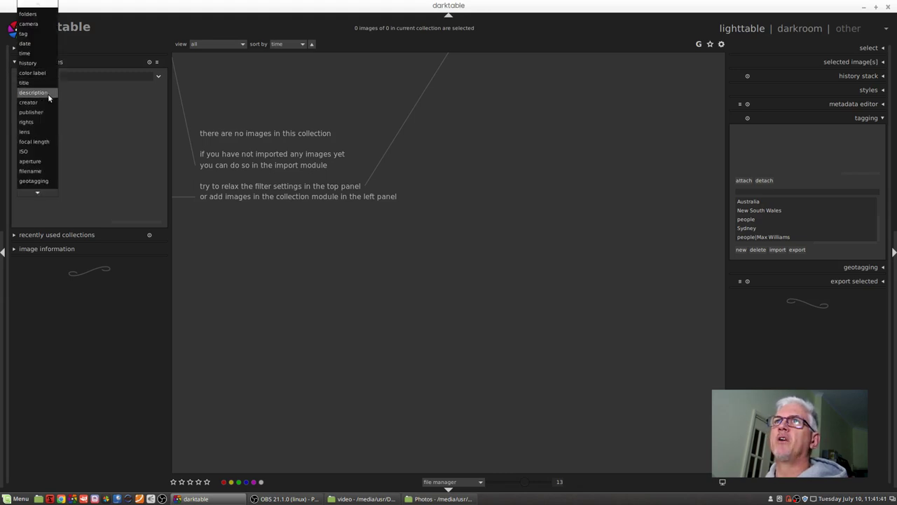
left_click(47, 93)
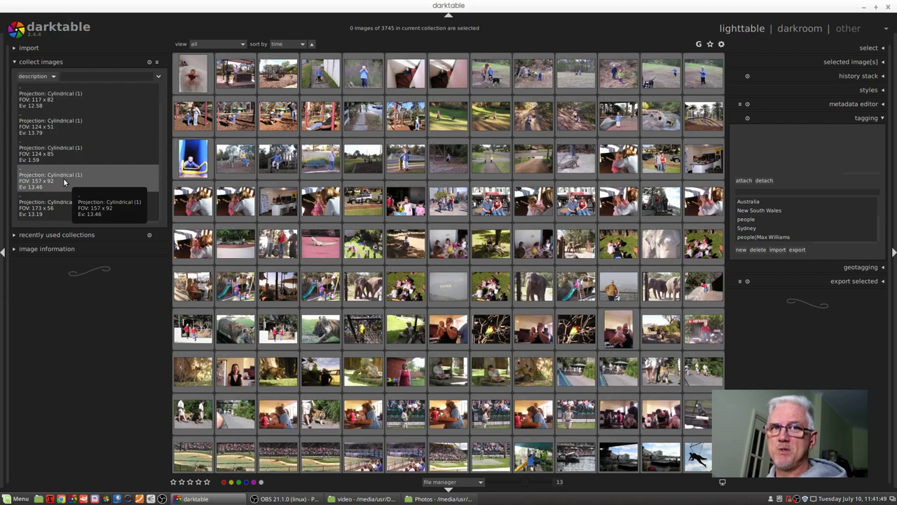
scroll(88, 159, "down", 2)
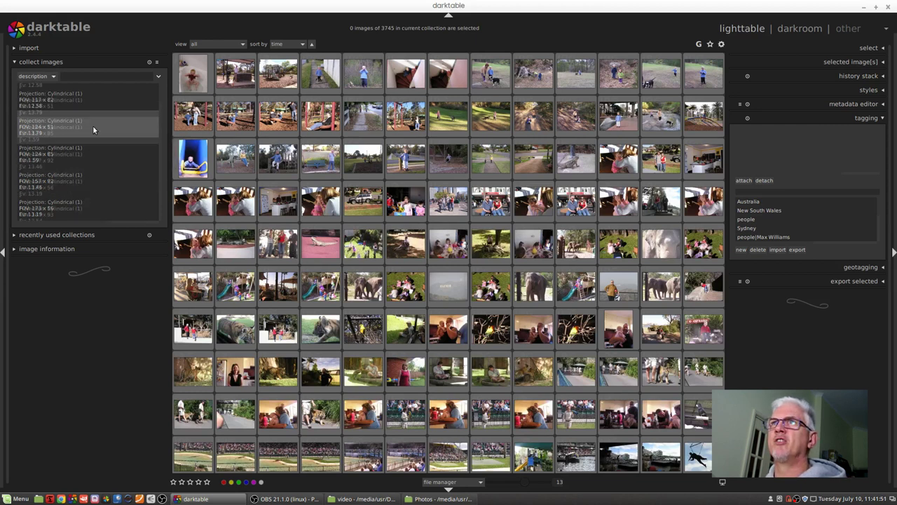
scroll(93, 125, "down", 5)
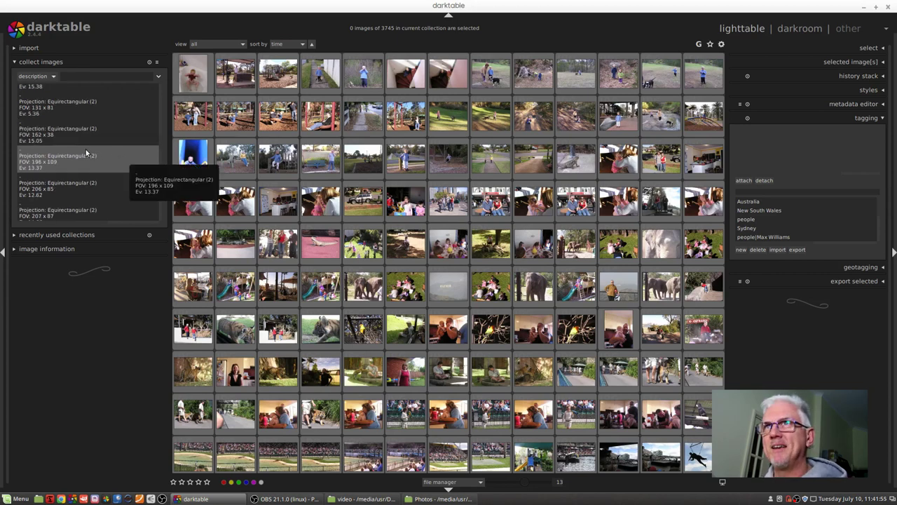
scroll(83, 140, "down", 2)
left_click(51, 76)
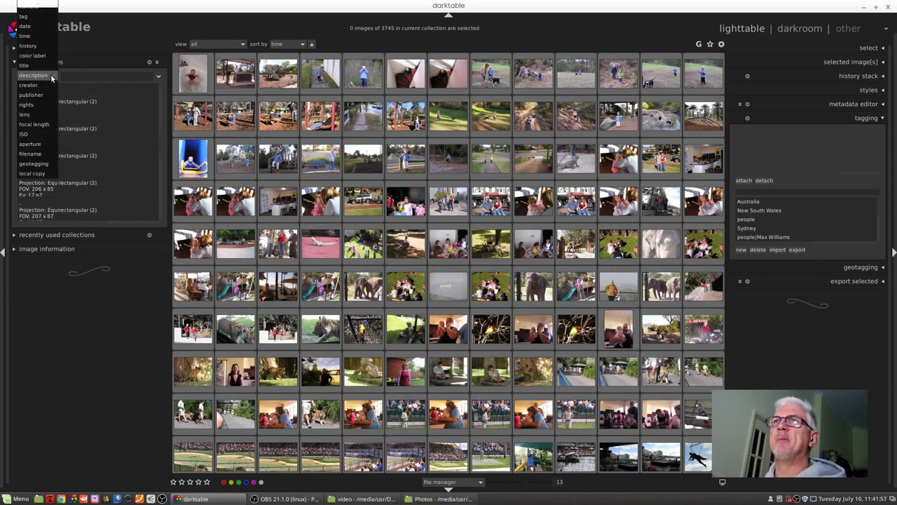
left_click(28, 85)
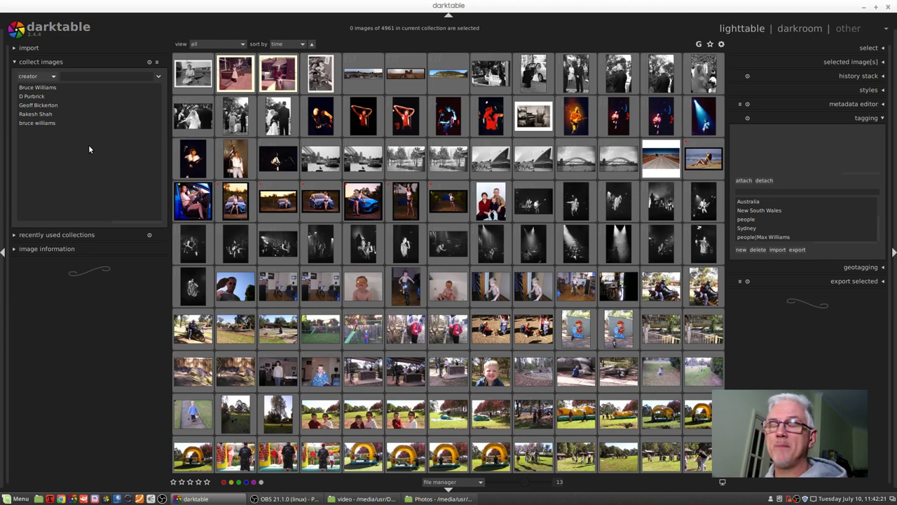
Switch the collection rule through publisher and rights, ending on lens
left_click(53, 77)
left_click(42, 86)
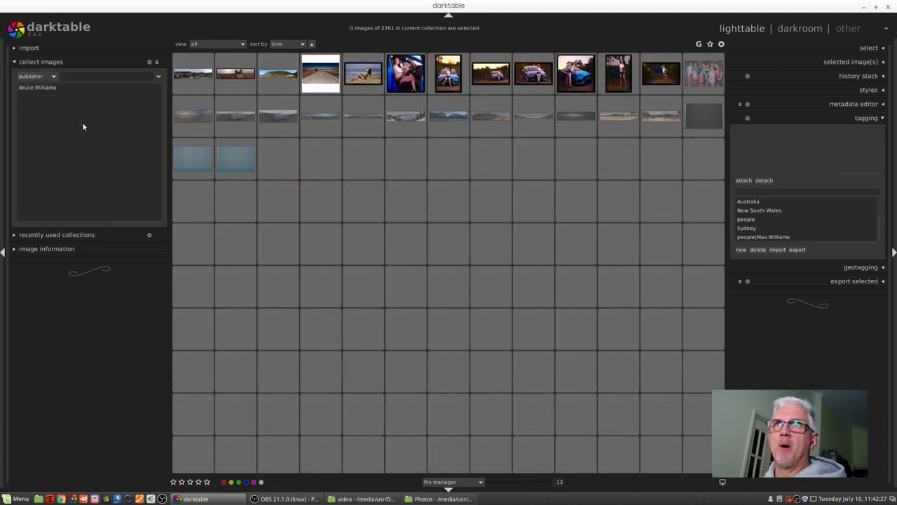
left_click(52, 77)
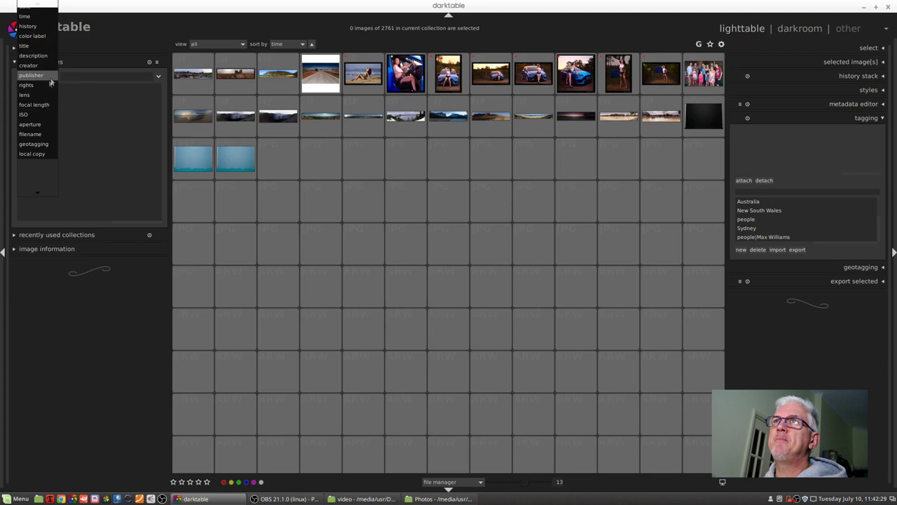
left_click(54, 78)
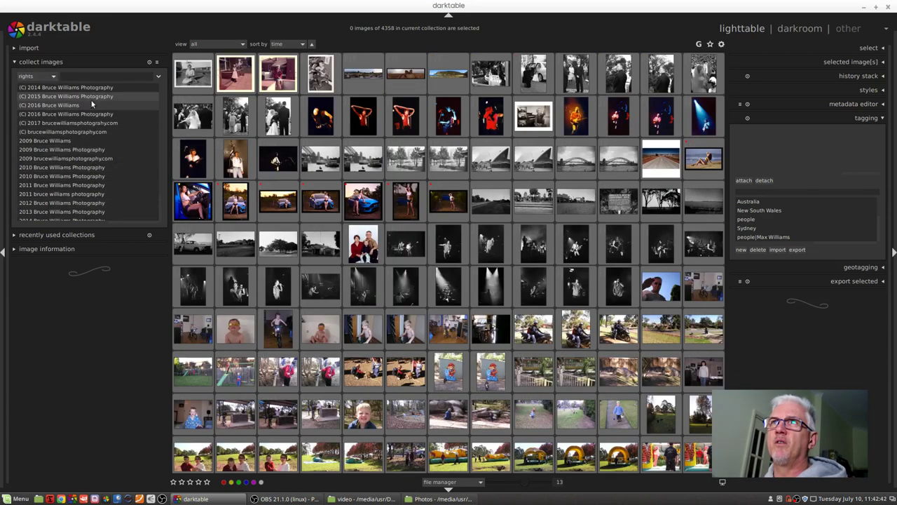
left_click(54, 78)
left_click(51, 85)
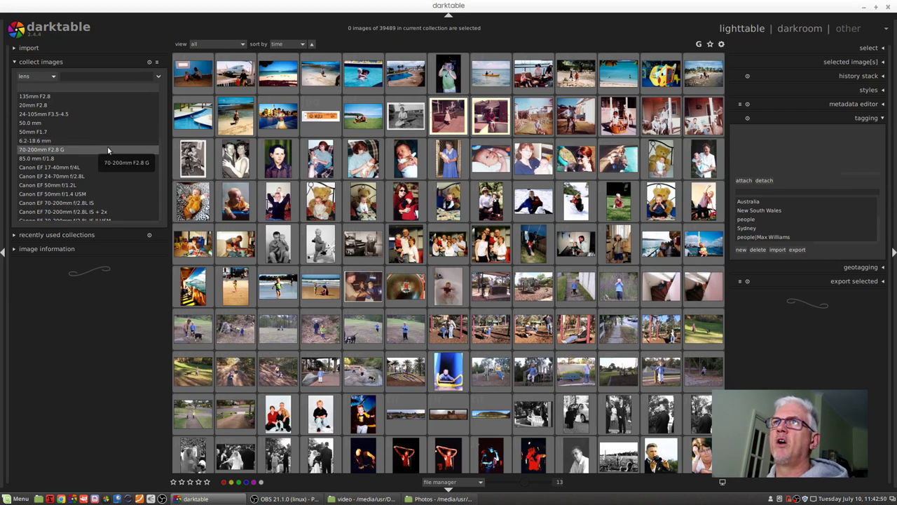
Limit to the 50mm F1.7 lens, then collect by focal length 135 (4299 images)
left_click(32, 135)
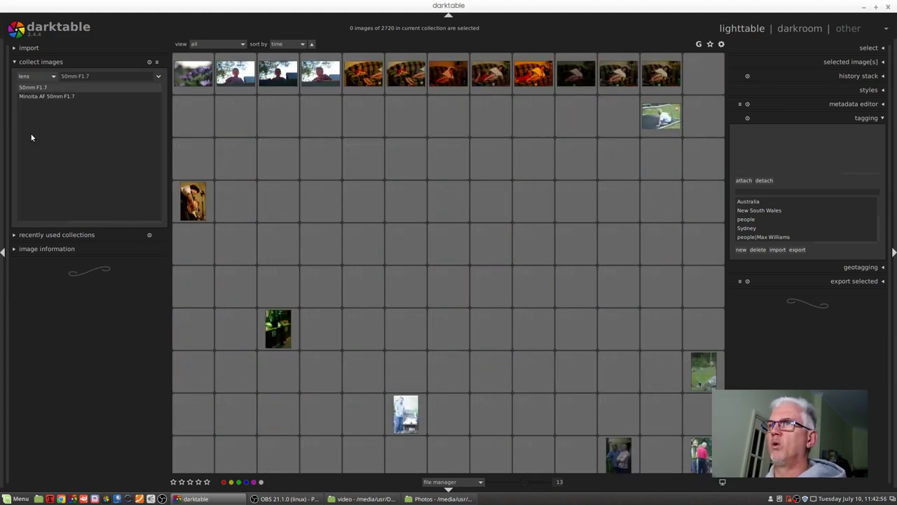
left_click(56, 77)
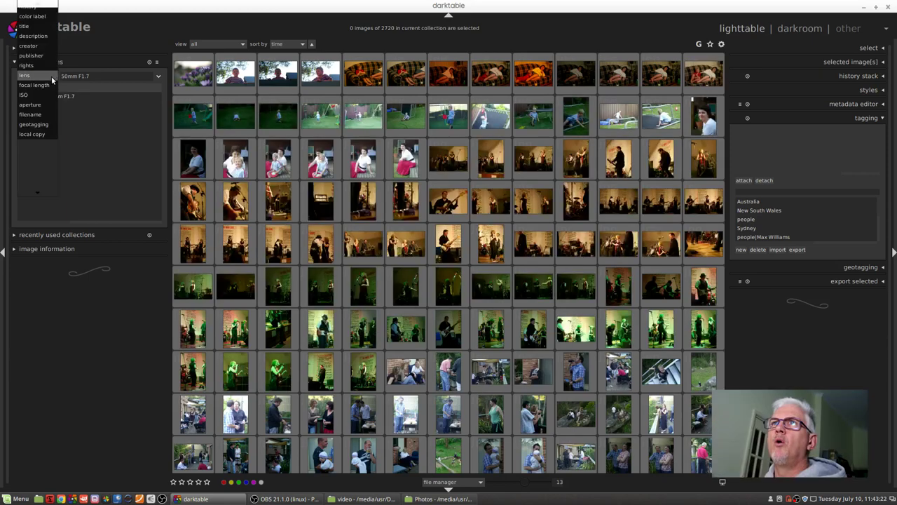
left_click(35, 85)
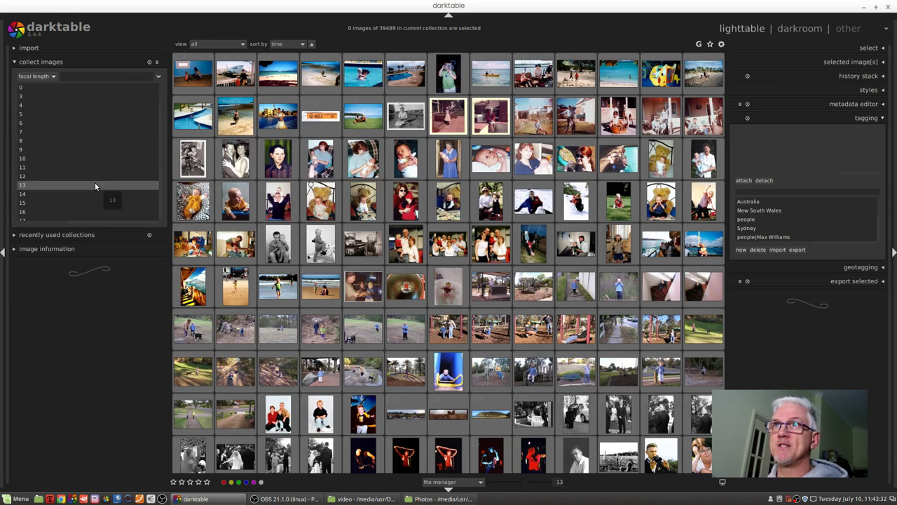
scroll(94, 183, "down", 10)
scroll(95, 182, "down", 10)
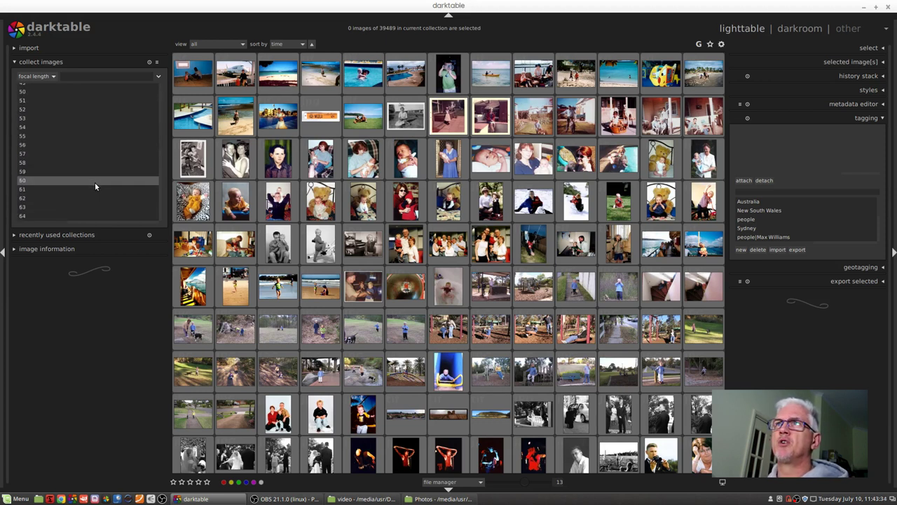
scroll(95, 182, "down", 2)
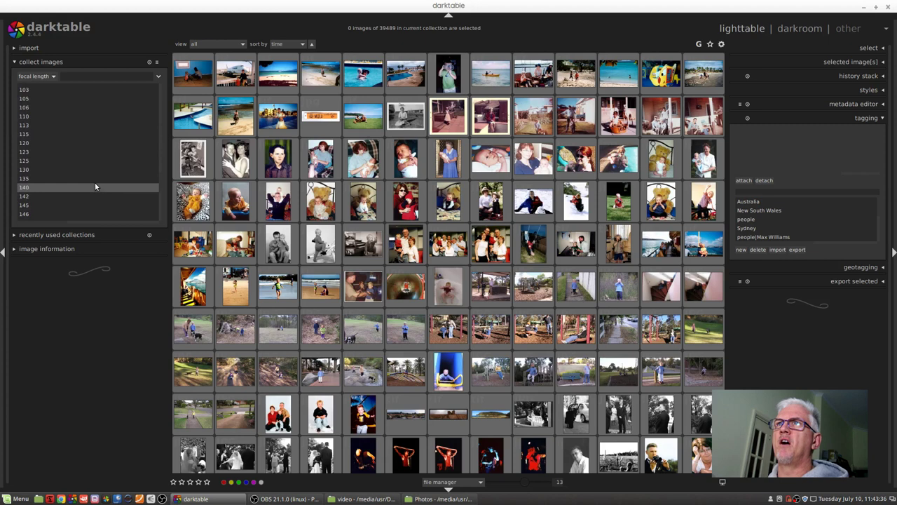
left_click(40, 179)
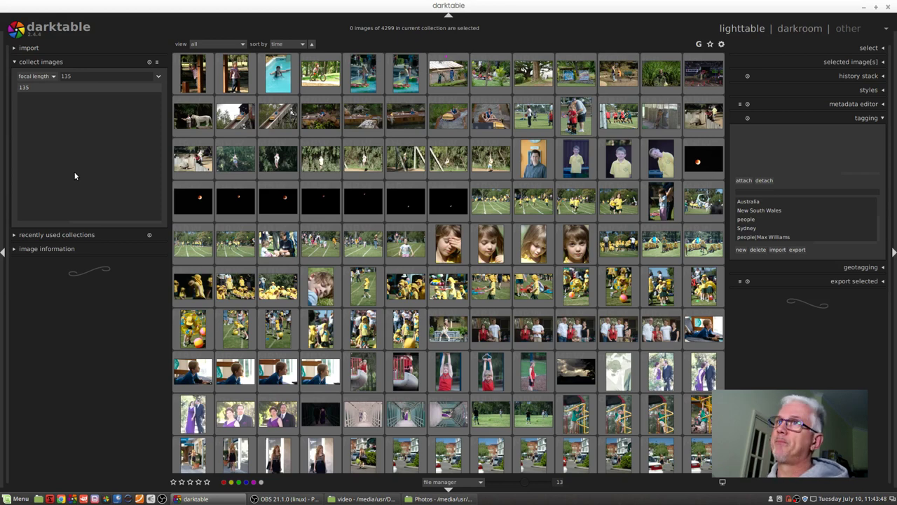
Collect by ISO and limit the collection to ISO 200
left_click(50, 77)
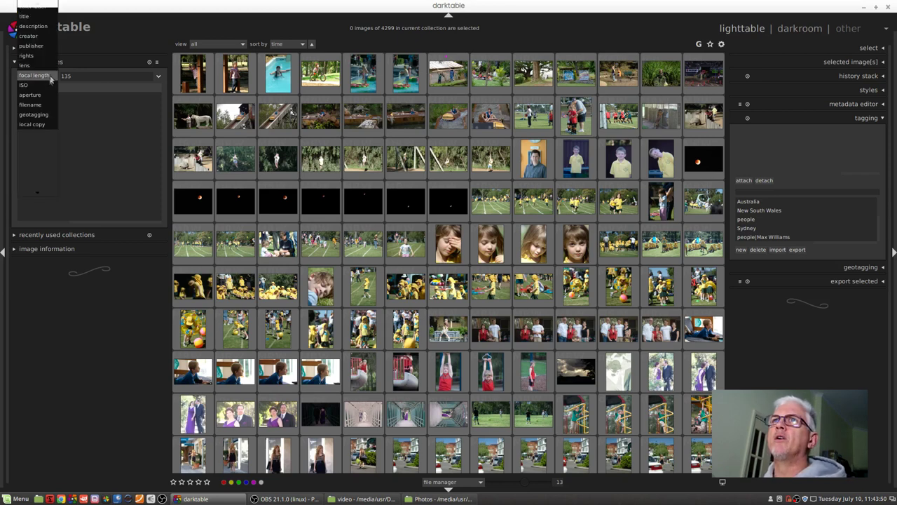
left_click(42, 84)
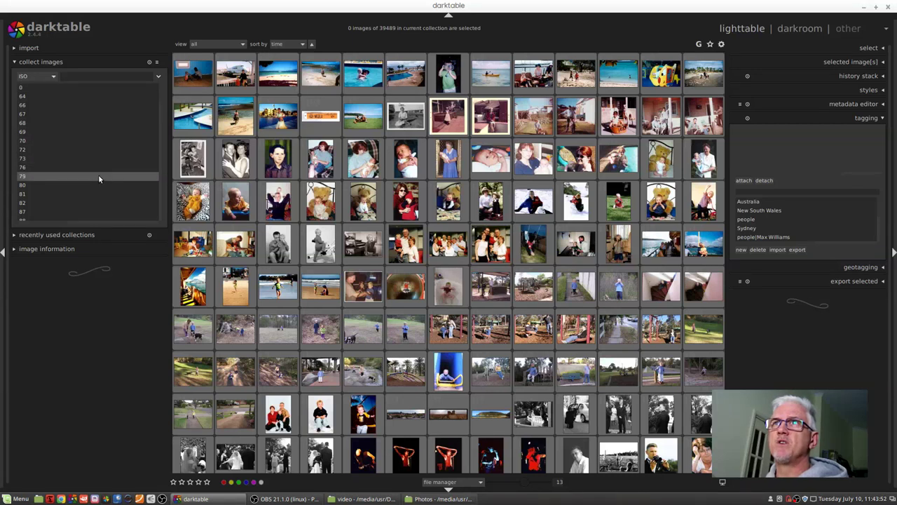
scroll(97, 177, "down", 6)
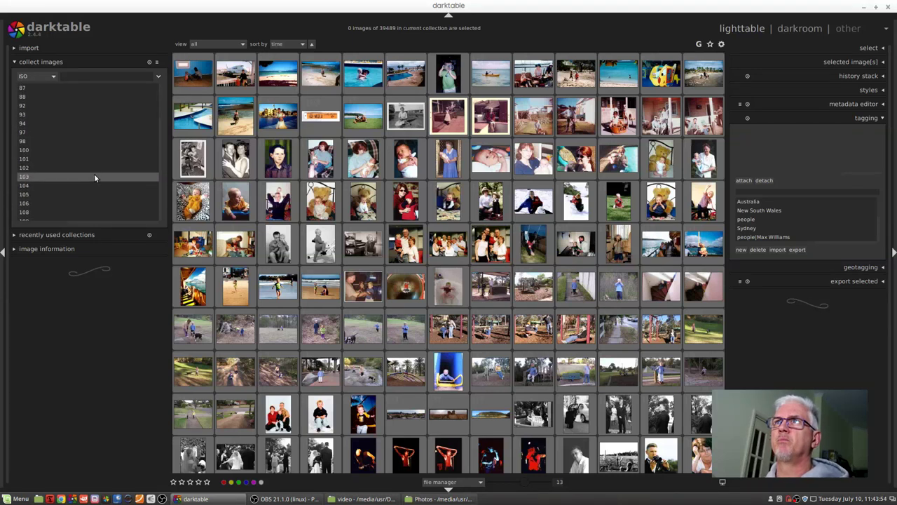
scroll(92, 177, "down", 5)
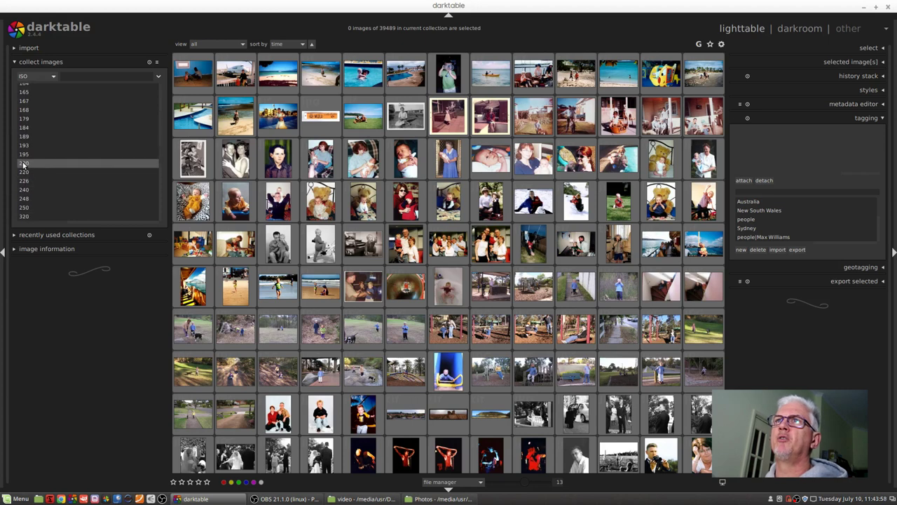
left_click(59, 163)
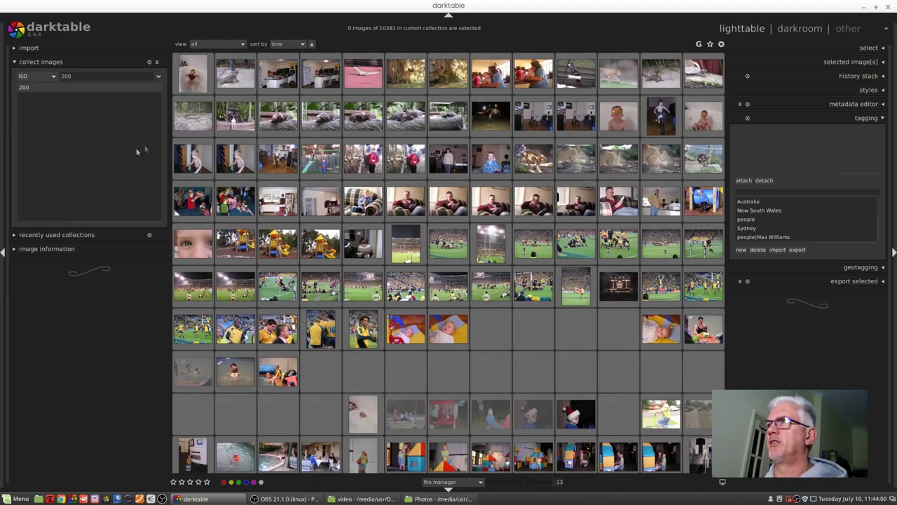
Switch the collection rule to aperture, then to geotagging
left_click(54, 78)
left_click(43, 85)
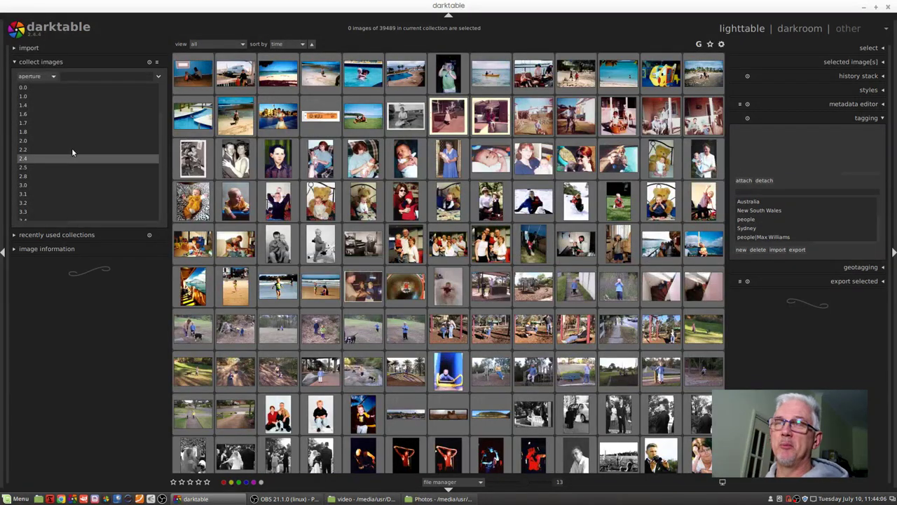
scroll(52, 77, "down", 1)
left_click(51, 75)
left_click(45, 84)
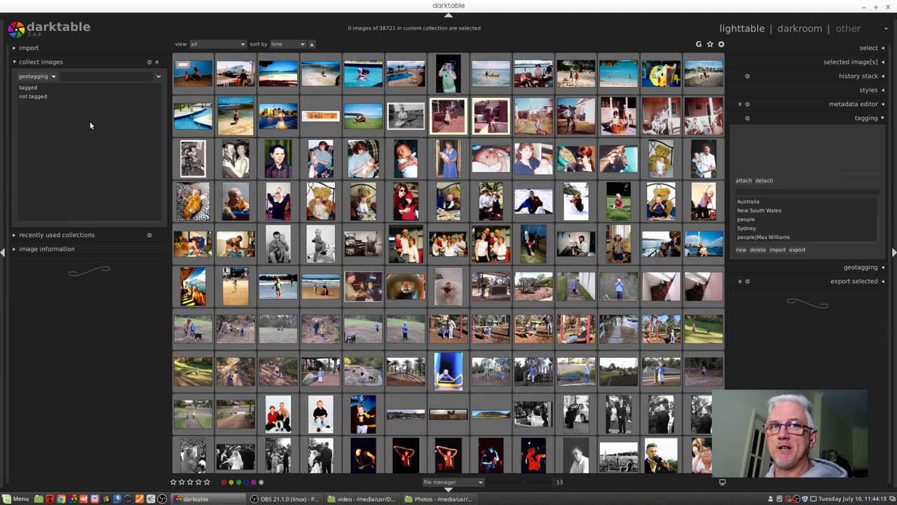
scroll(35, 76, "down", 1)
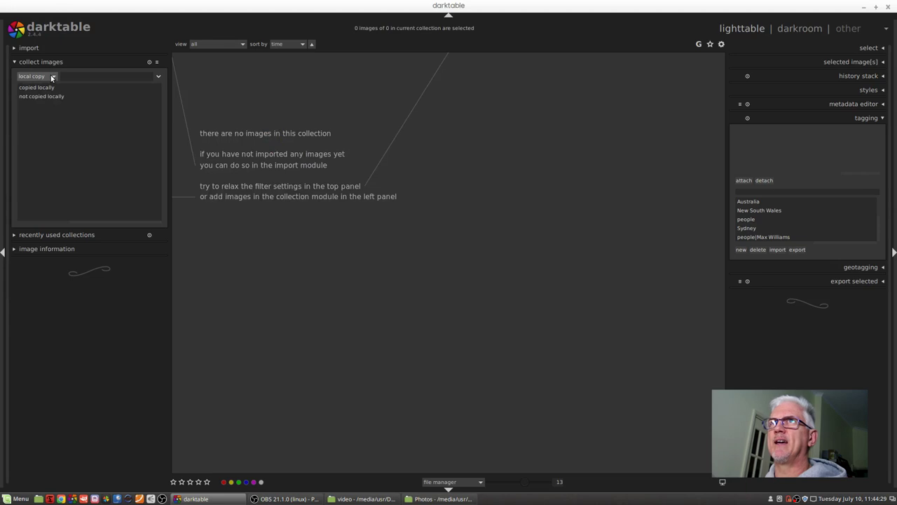
Set the collection rule back to film roll, showing all 39489 images
left_click(52, 78)
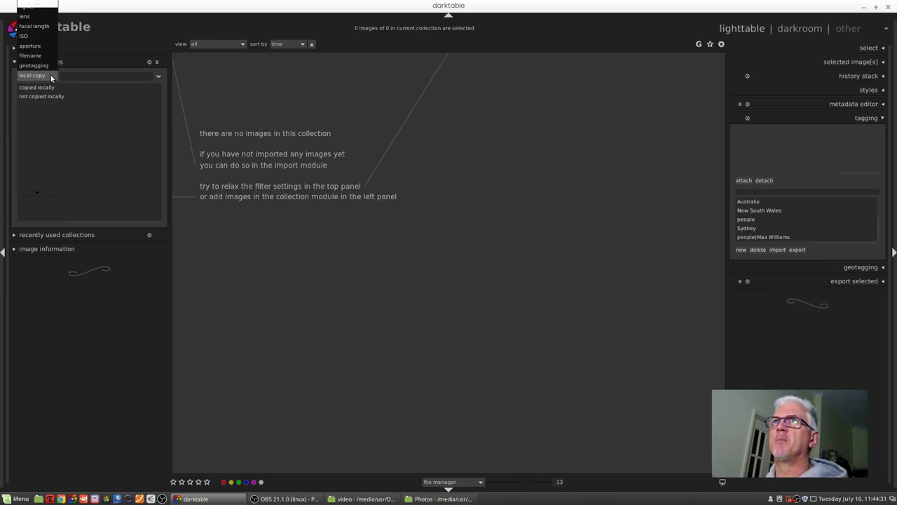
left_click(82, 124)
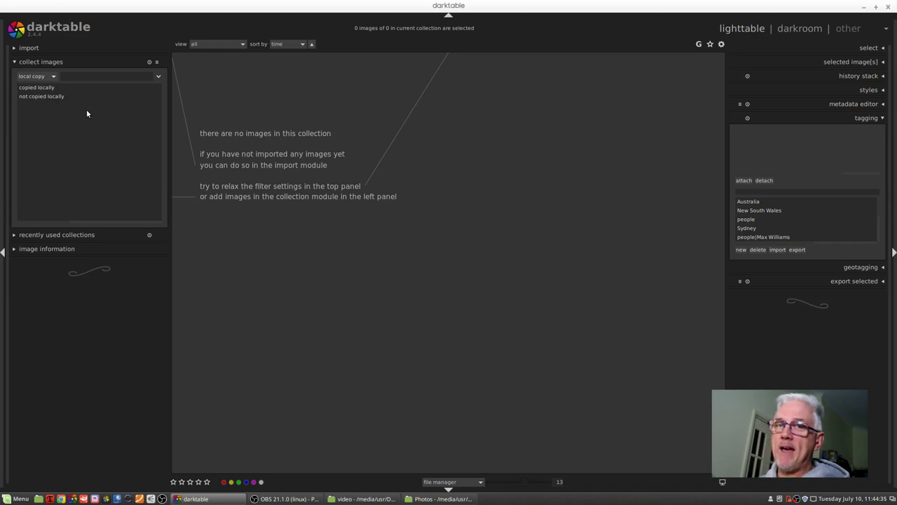
left_click(51, 76)
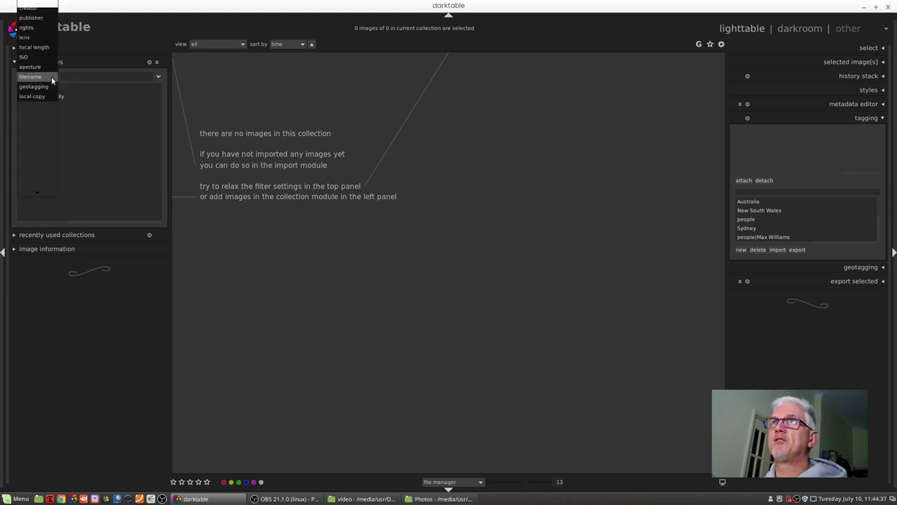
scroll(51, 76, "up", 5)
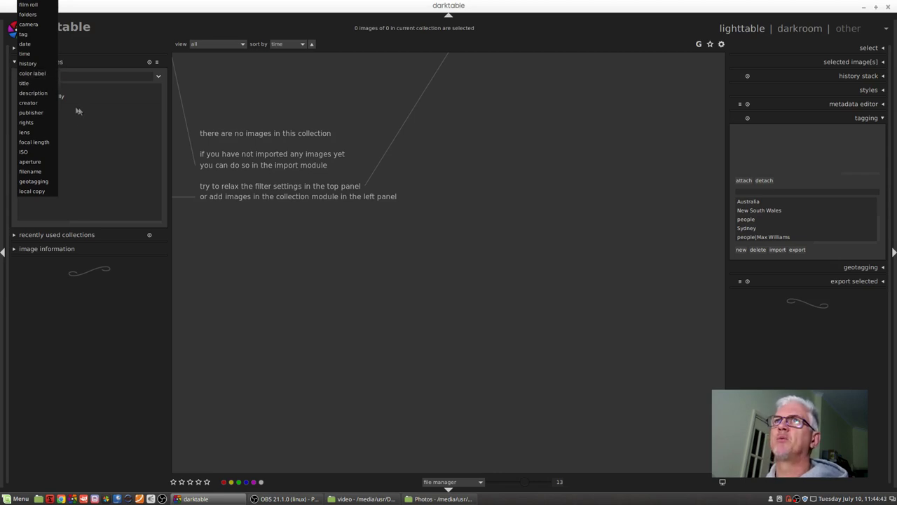
left_click(76, 78)
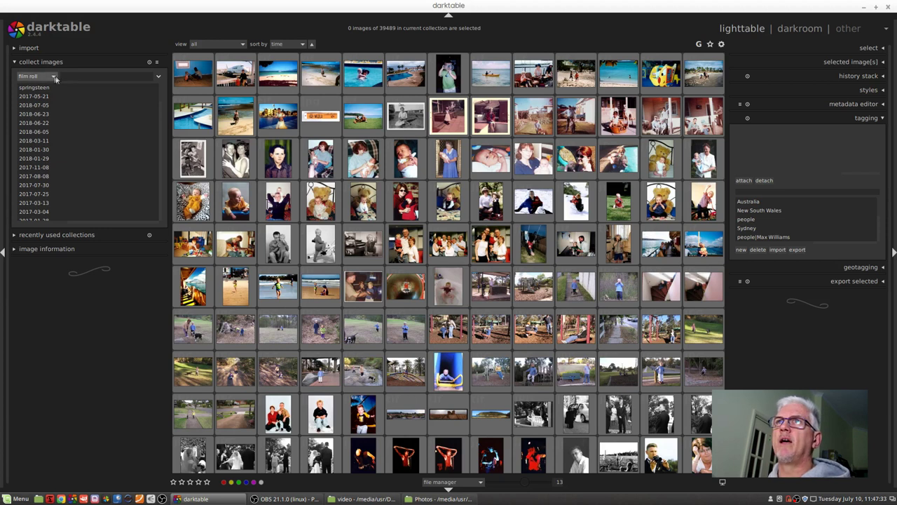
Collect by date and query 2017:06:18, leaving just 3 images
left_click(54, 77)
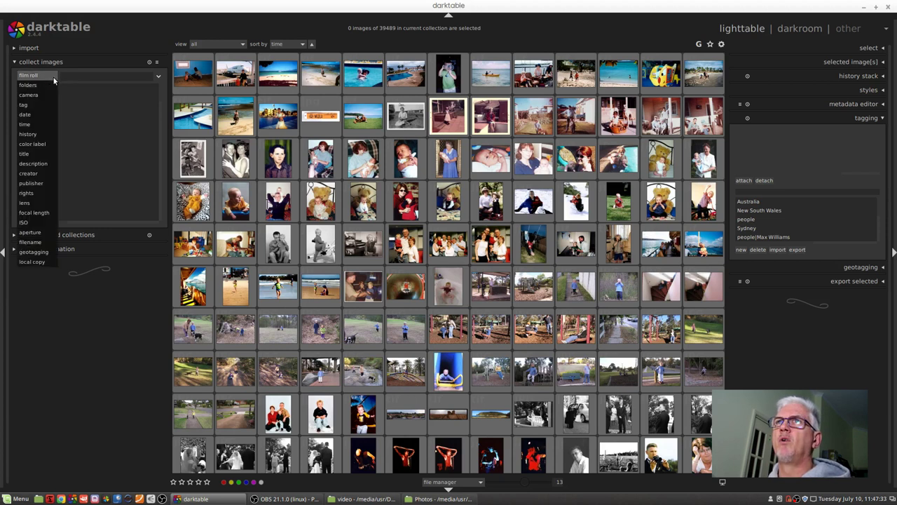
left_click(37, 114)
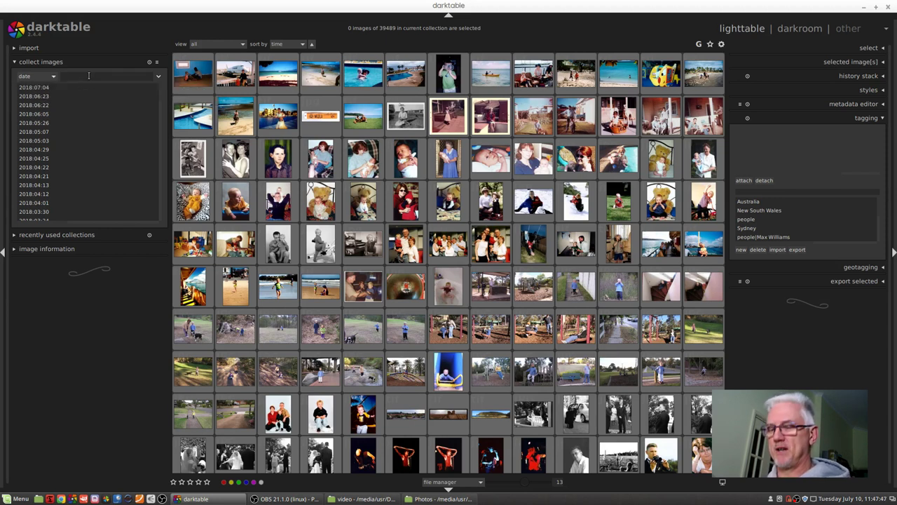
type("20")
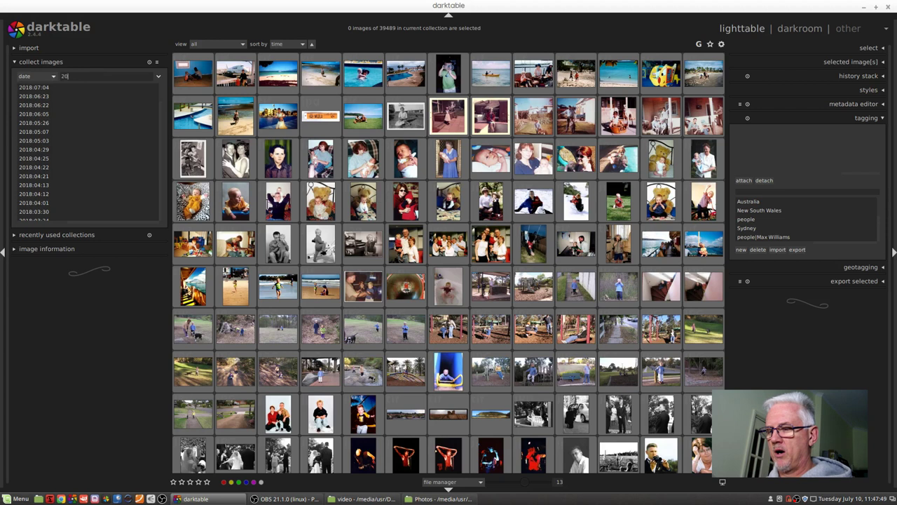
type("17:0")
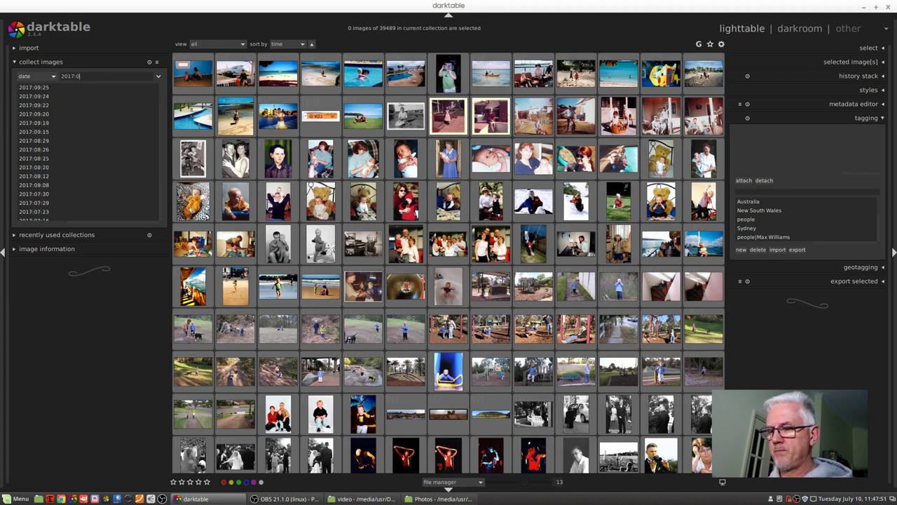
type("6:1")
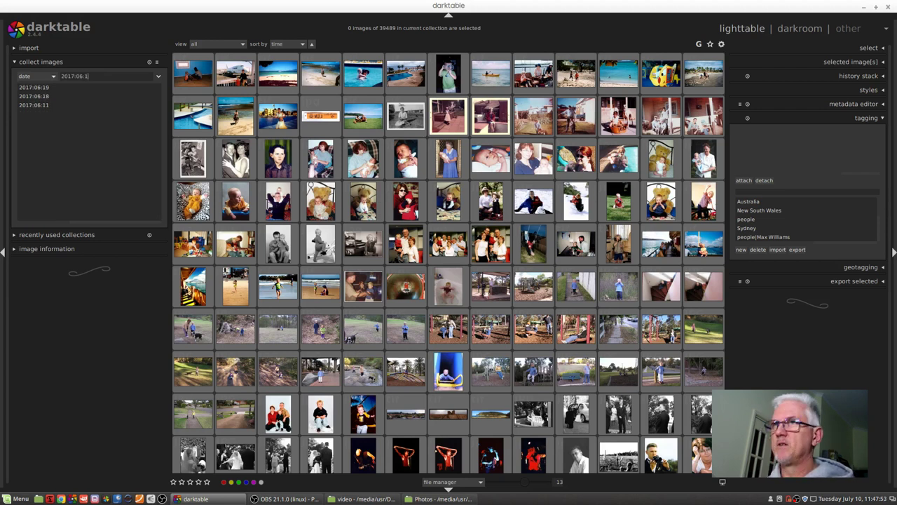
type("7")
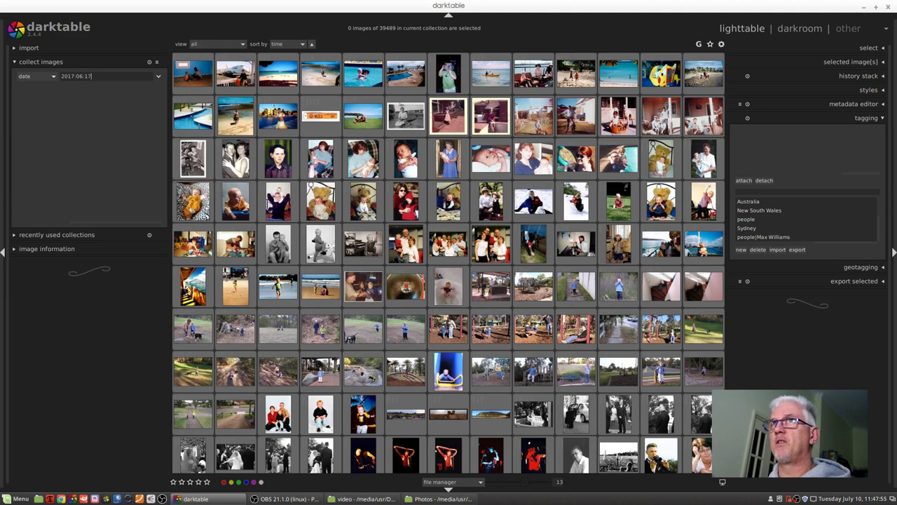
key("Return")
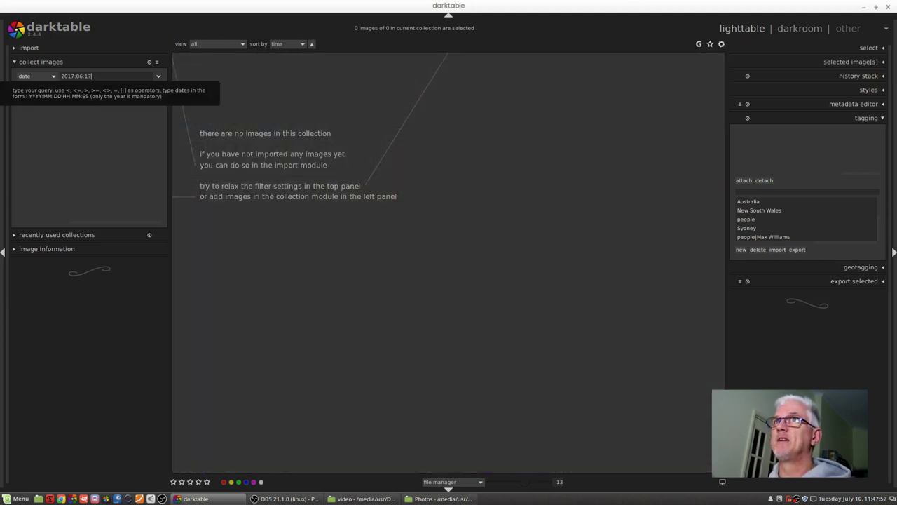
key("BackSpace")
type("8")
key("Return")
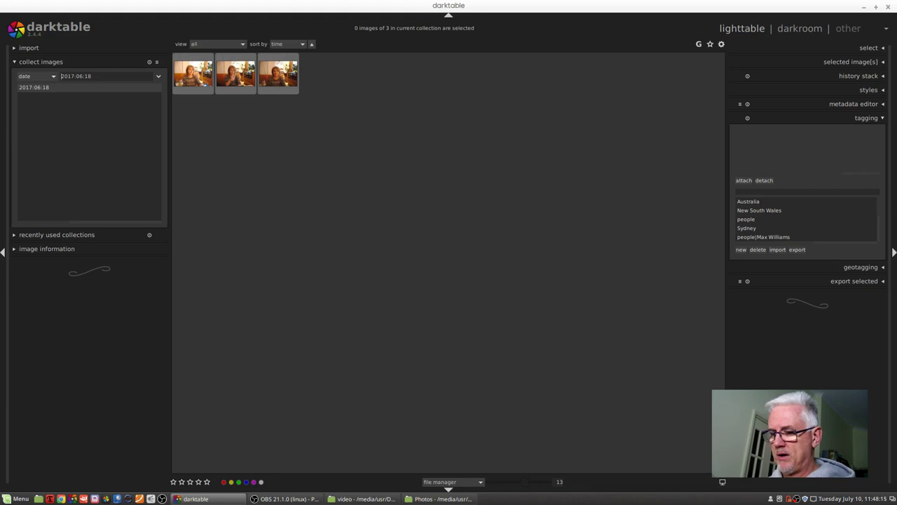
Change the date rule to >= 2017:06:18, browse the 3810 images, and open the rule's options
type(">=")
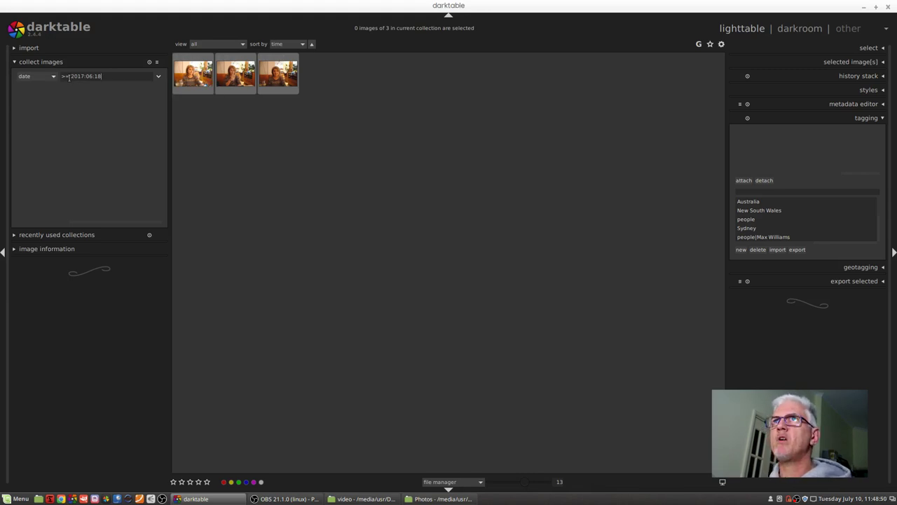
key("Return")
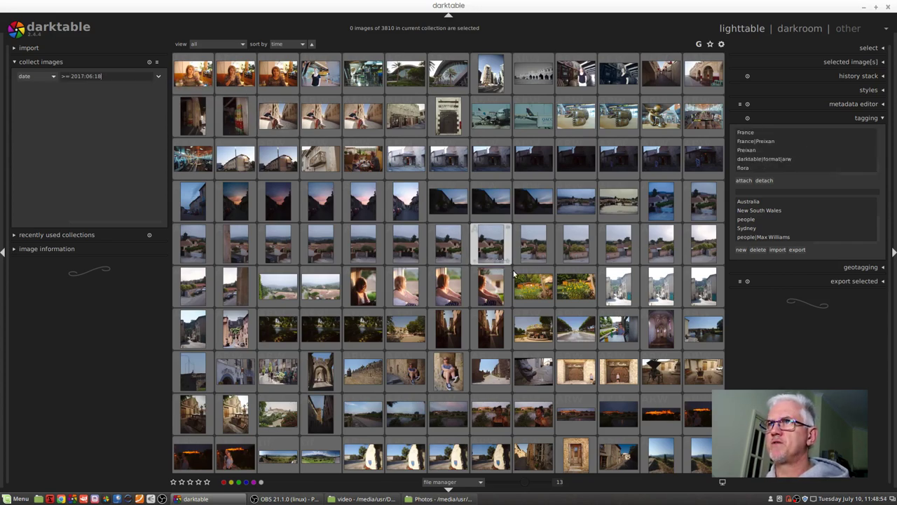
scroll(513, 270, "down", 1)
scroll(513, 270, "down", 15)
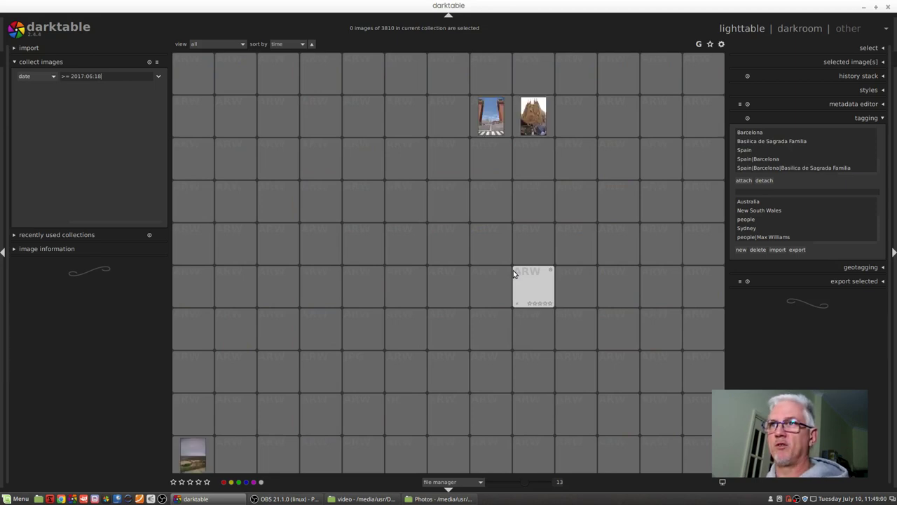
scroll(514, 270, "up", 10)
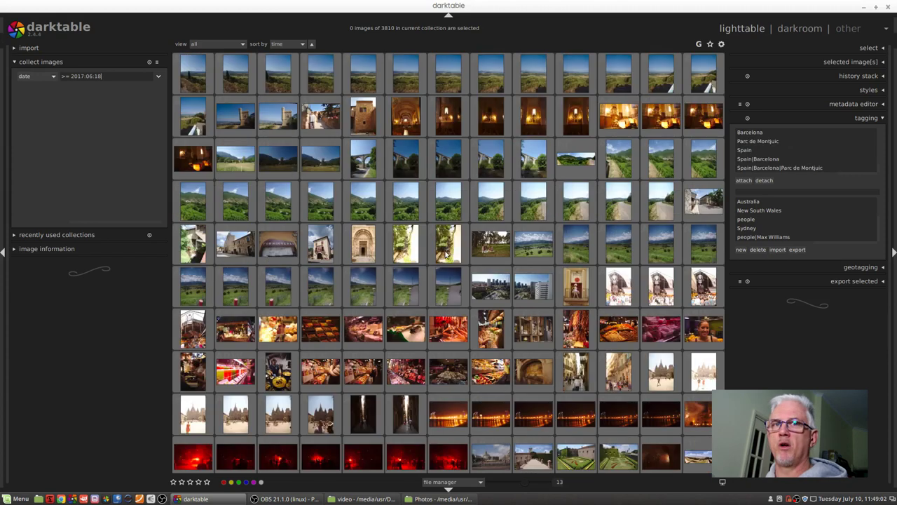
scroll(374, 230, "up", 5)
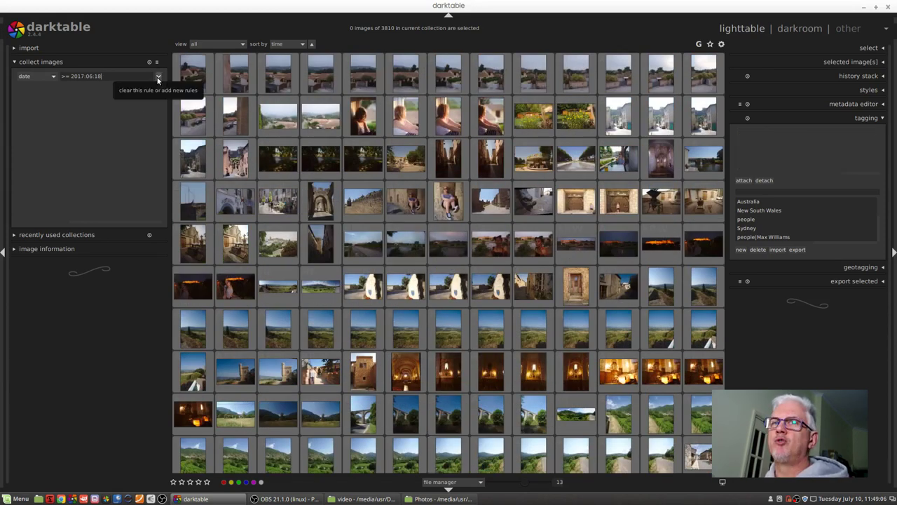
left_click(158, 79)
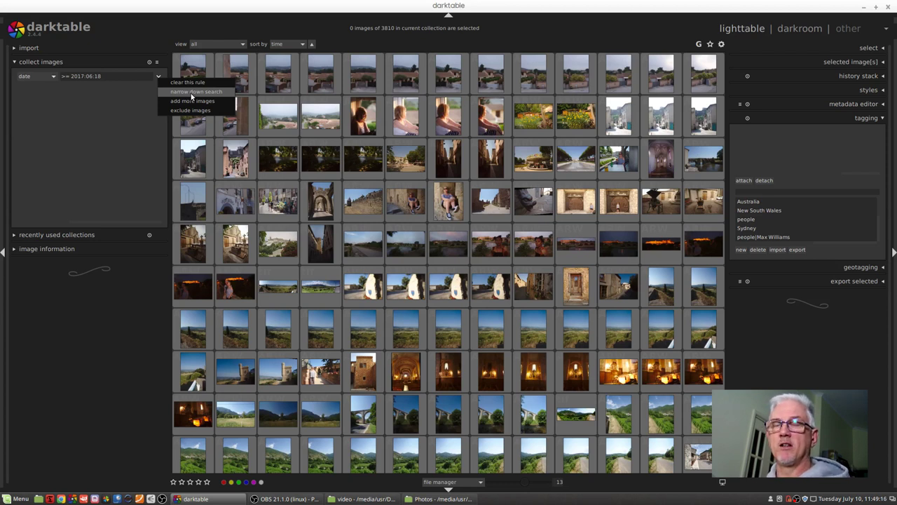
Add a narrowing date rule <= 2017:07:20, leaving 1887 images
left_click(201, 96)
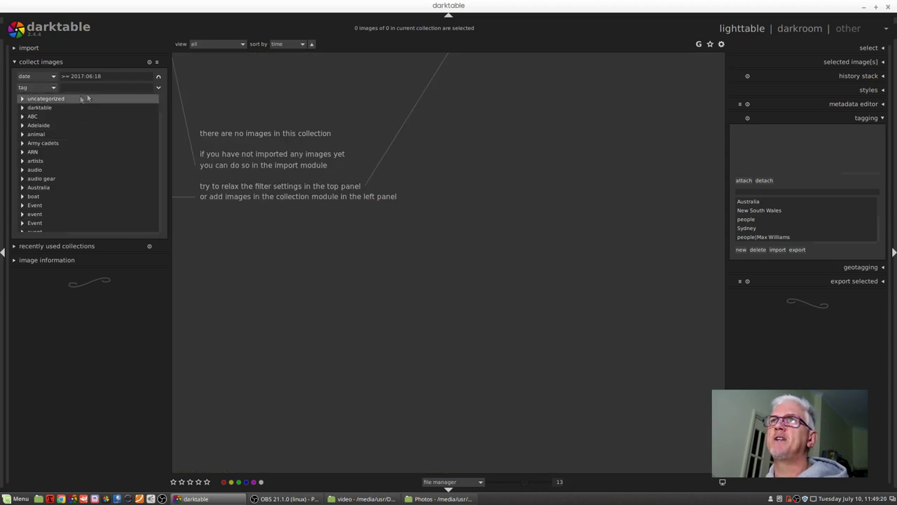
left_click(54, 87)
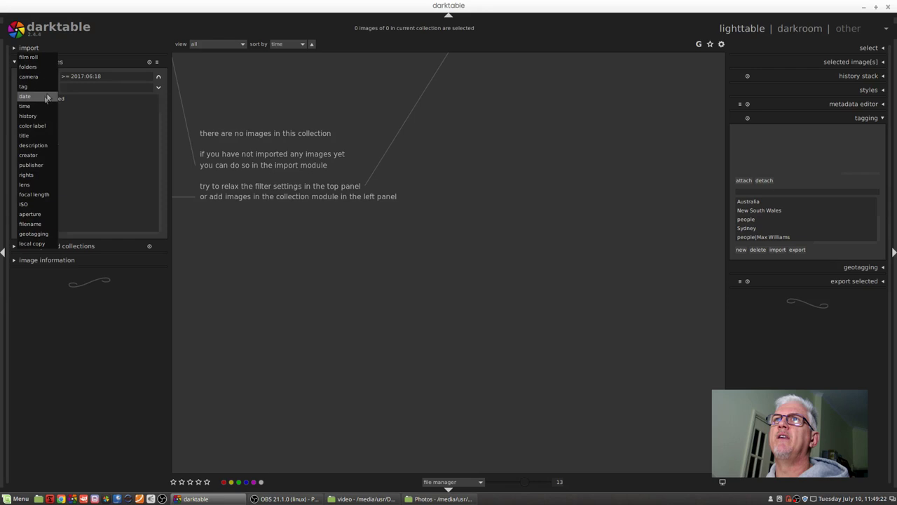
left_click(33, 97)
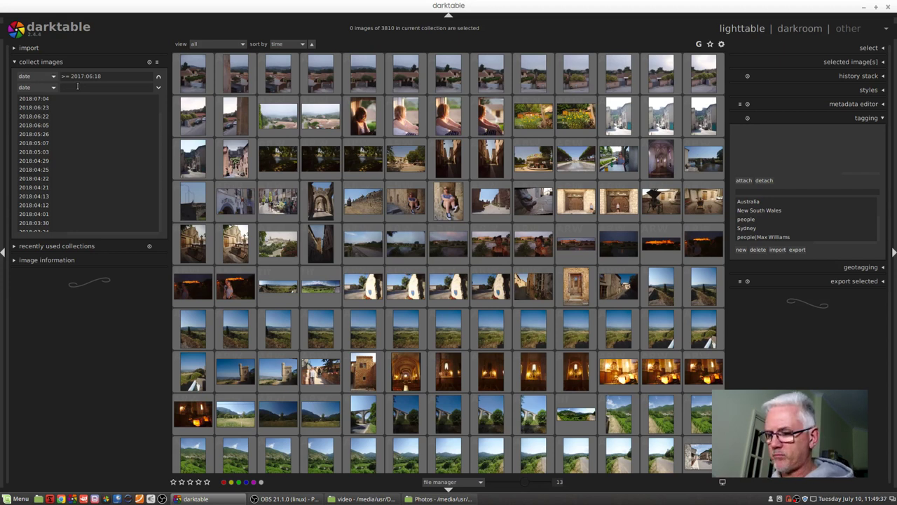
type("<")
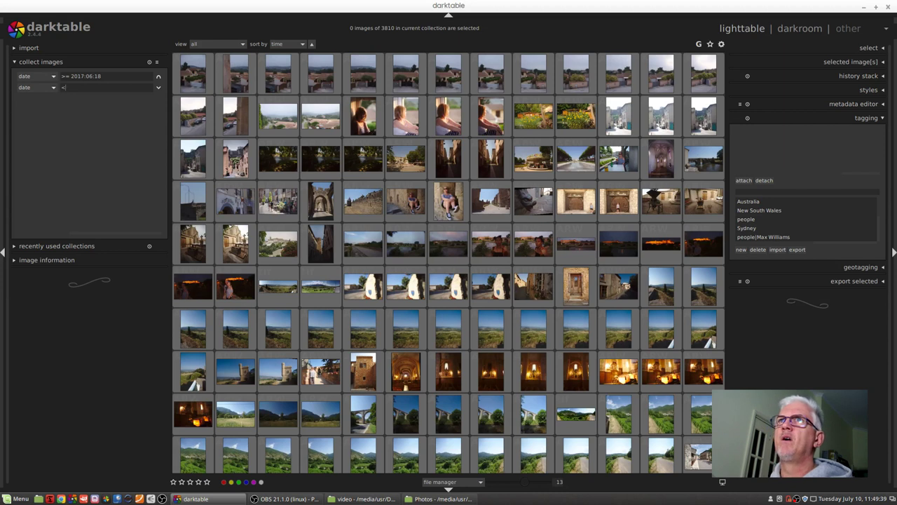
type("= 2017")
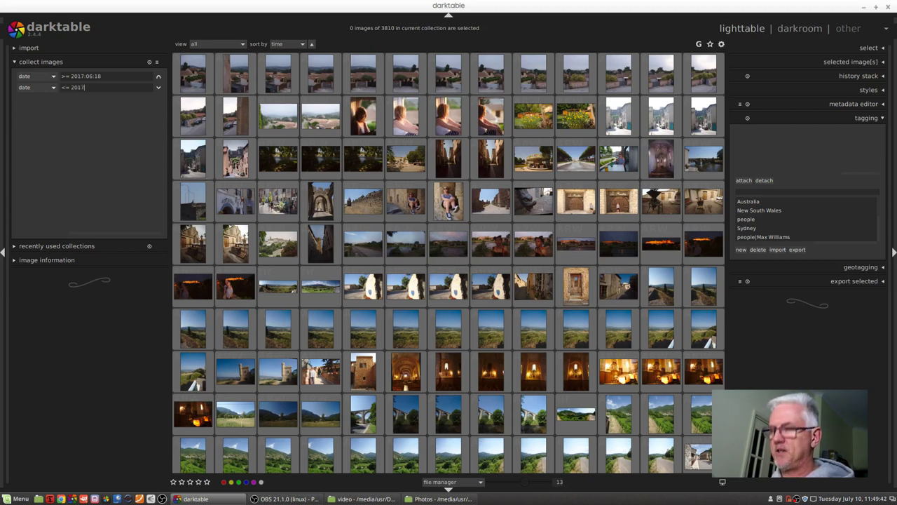
type(":07")
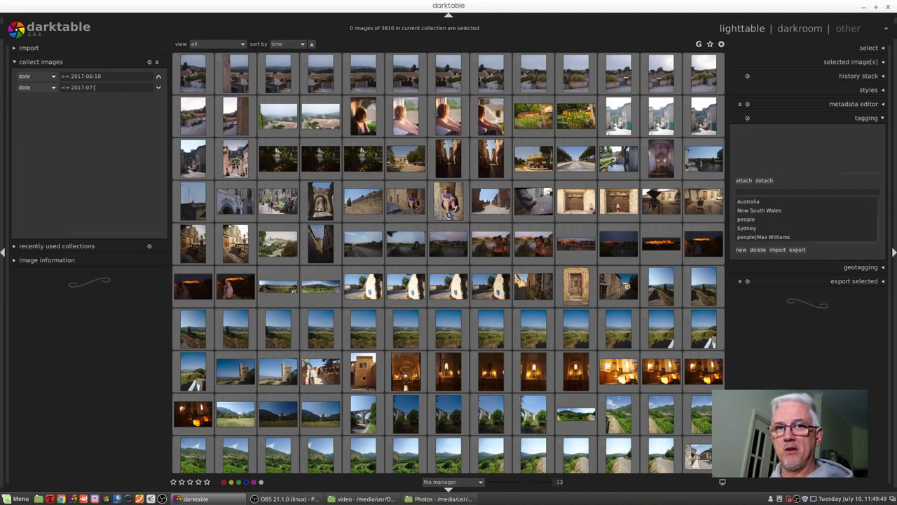
type(":20")
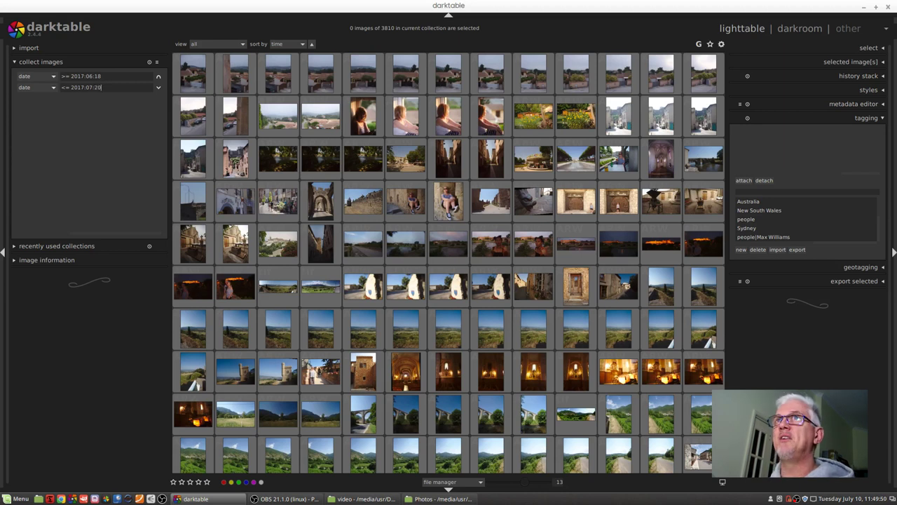
key("Return")
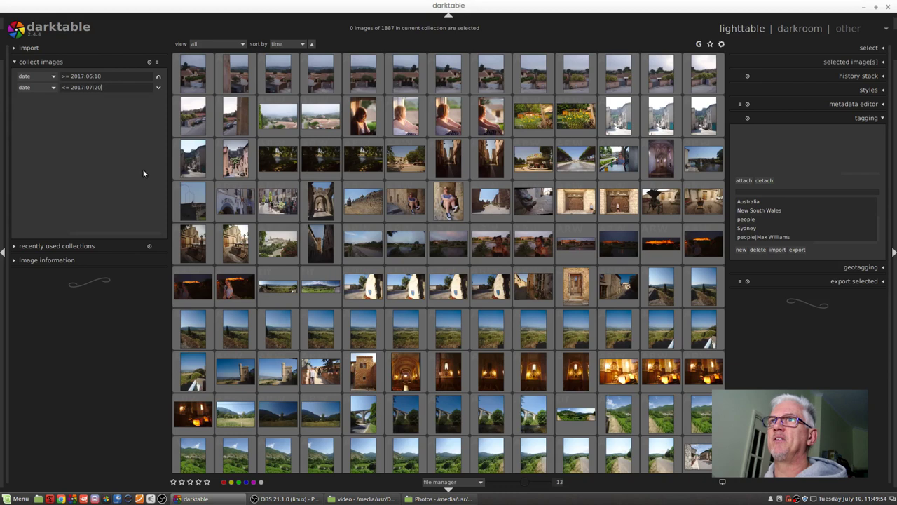
Jump to the end of the 1887-image collection and select the last Thailand sea cave photo
left_click(452, 290)
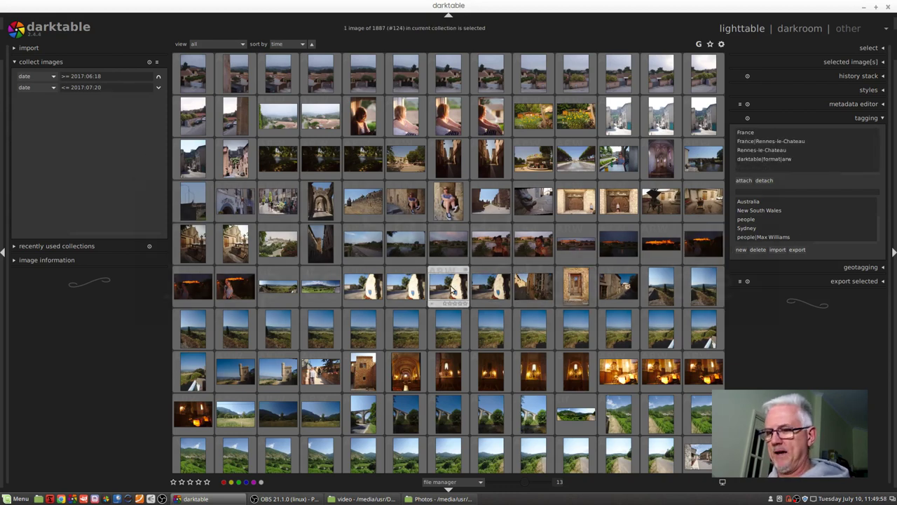
key("shift+g")
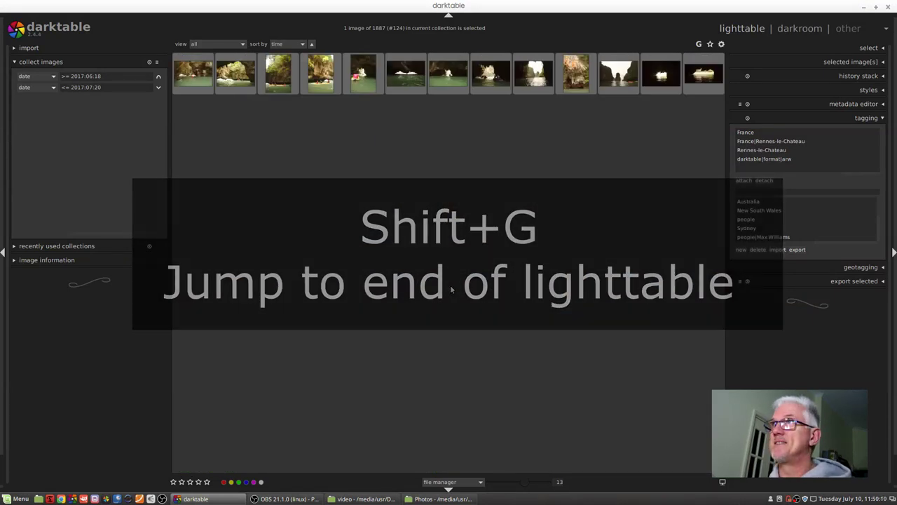
left_click(699, 75)
scroll(699, 75, "up", 2)
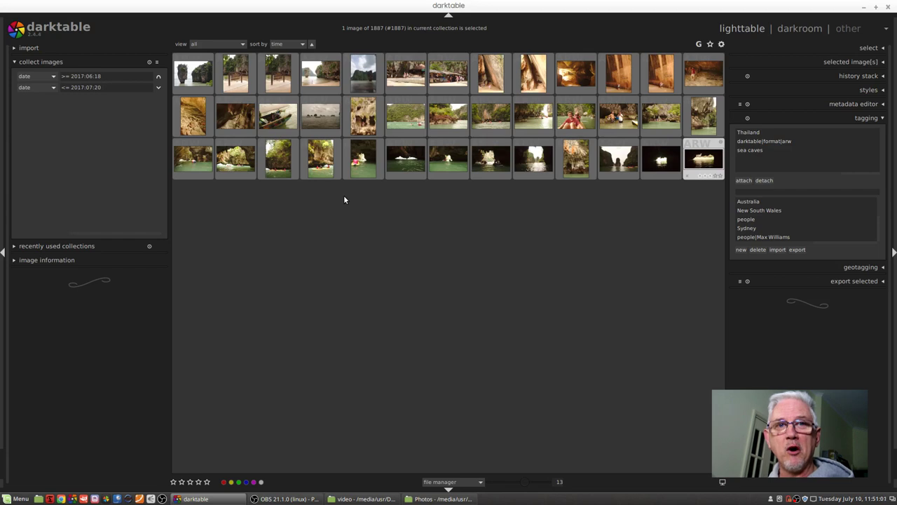
Store the two date rules as a new collect-images preset named 'Europe 2017'
left_click(156, 63)
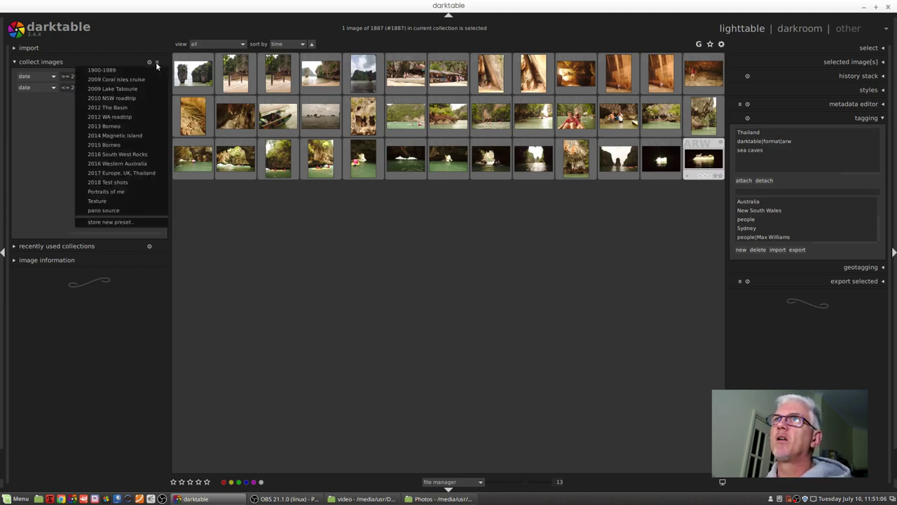
left_click(125, 221)
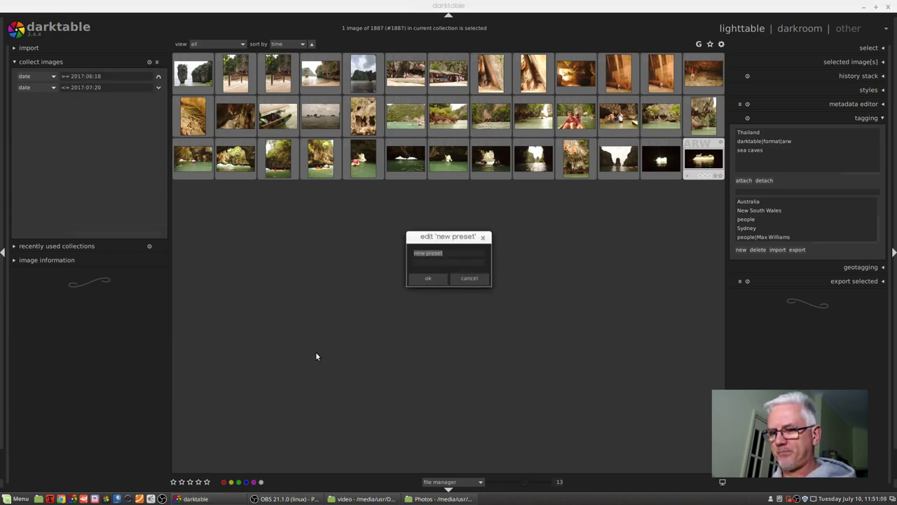
type("Europe")
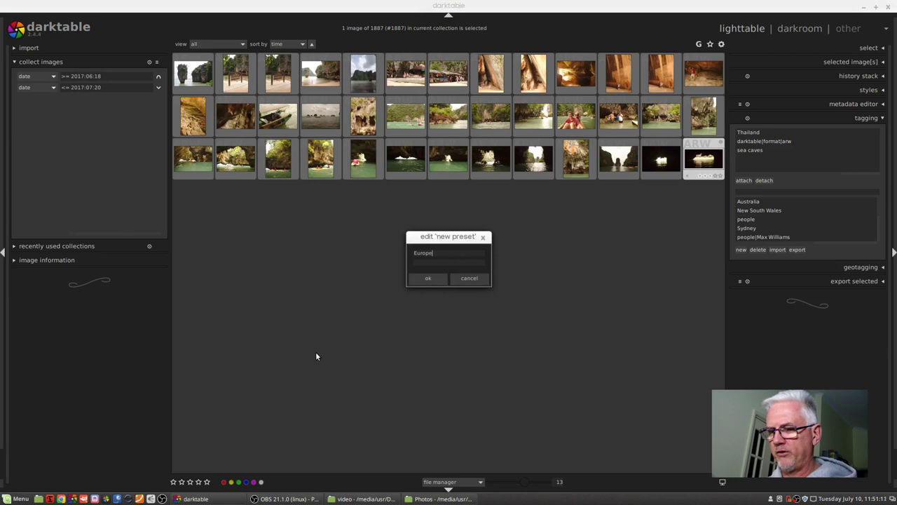
type(" 2017")
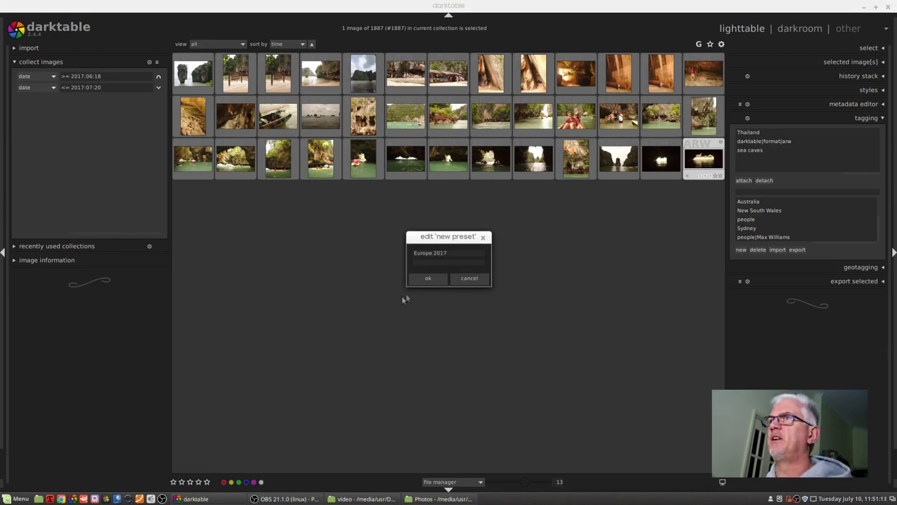
left_click(424, 284)
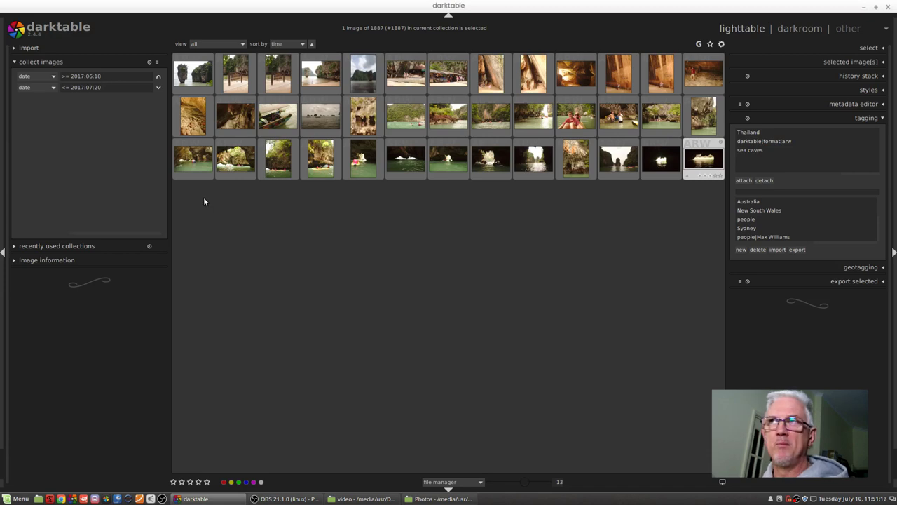
left_click(157, 62)
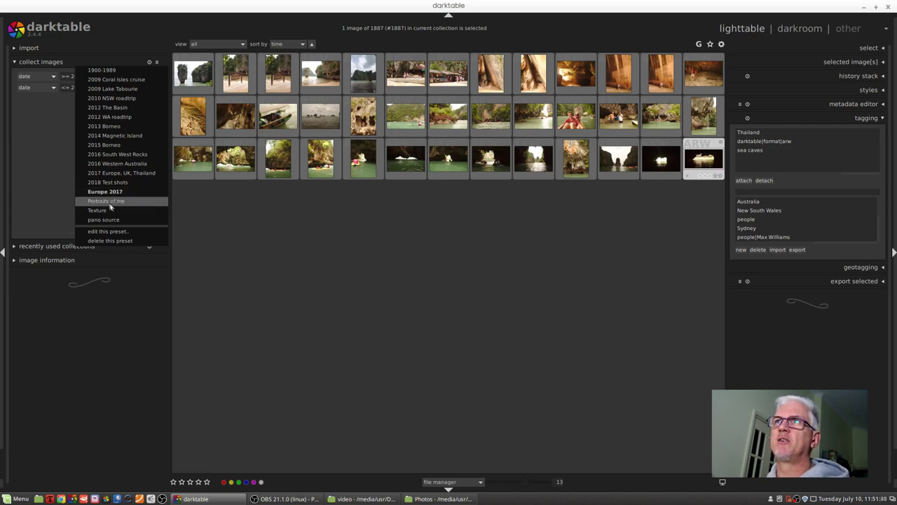
Load the 'Portraits of me' collection and scroll through its 89 portraits
key("Escape")
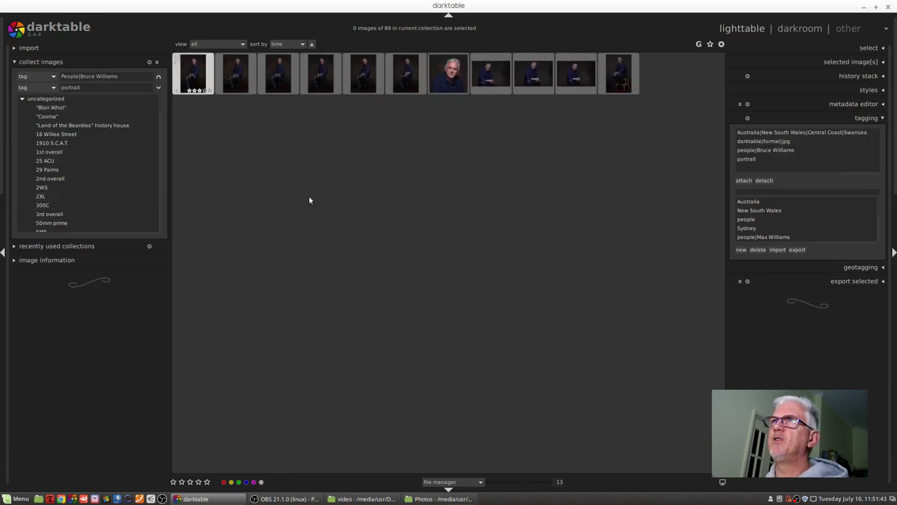
scroll(309, 200, "up", 3)
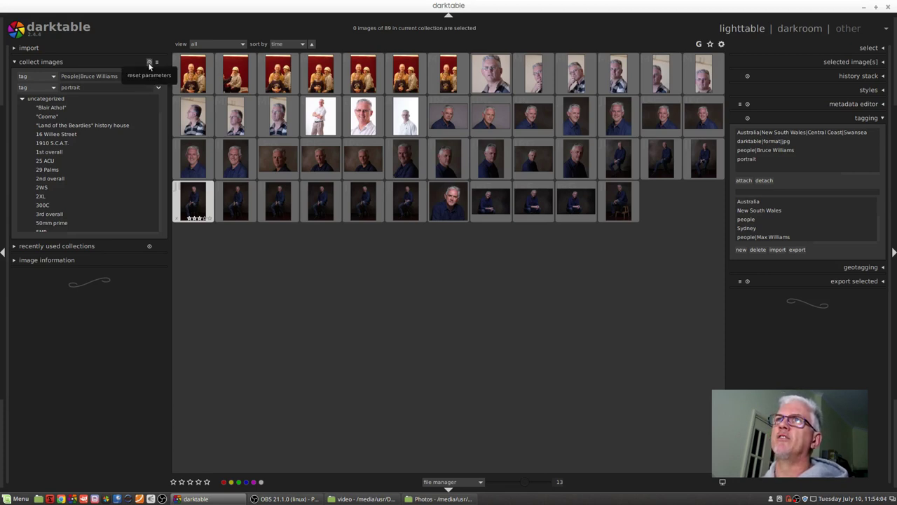
Reset the collection and make its rule filter by date 2012
left_click(149, 63)
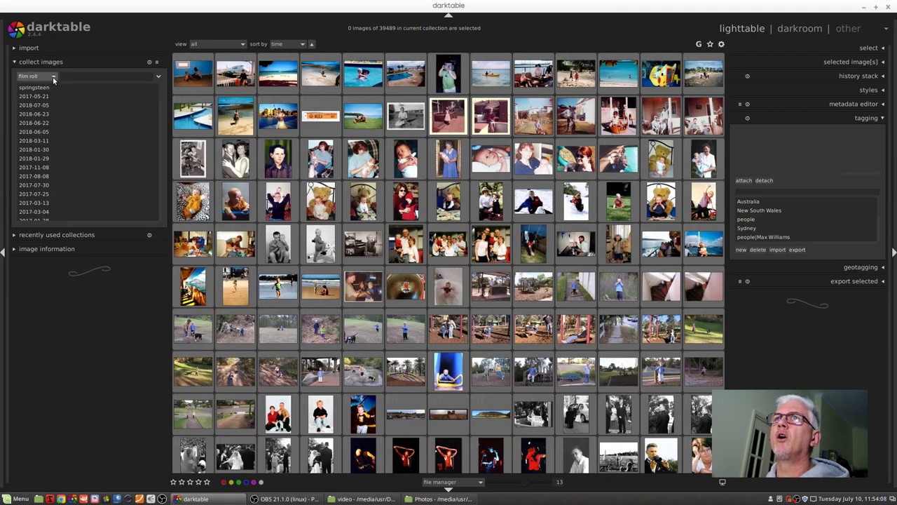
left_click(53, 80)
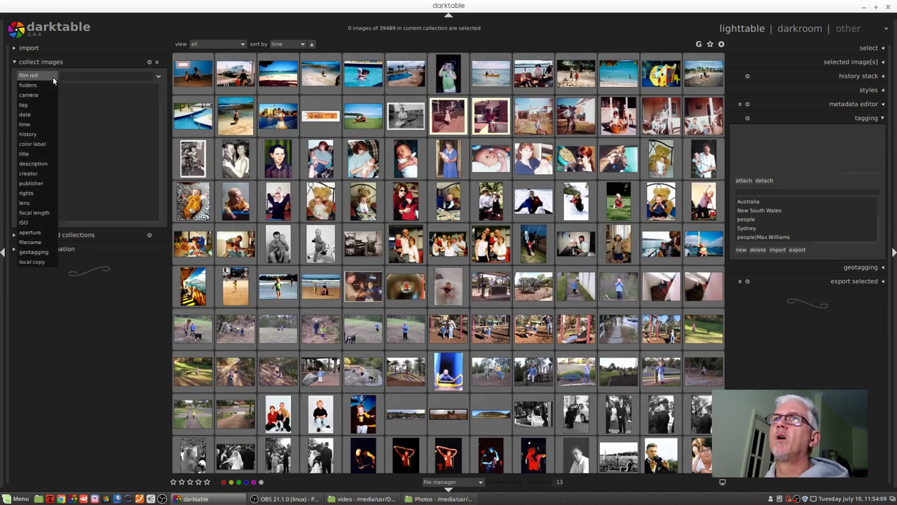
left_click(33, 117)
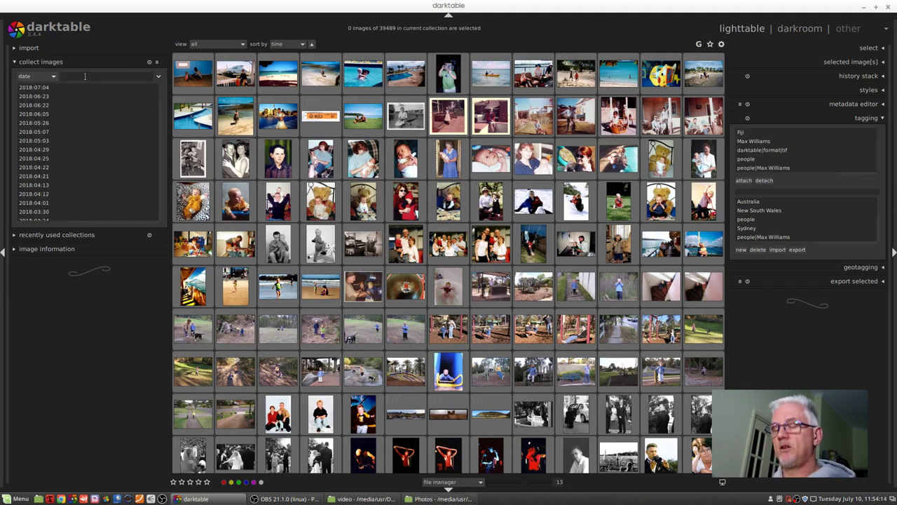
type("2012")
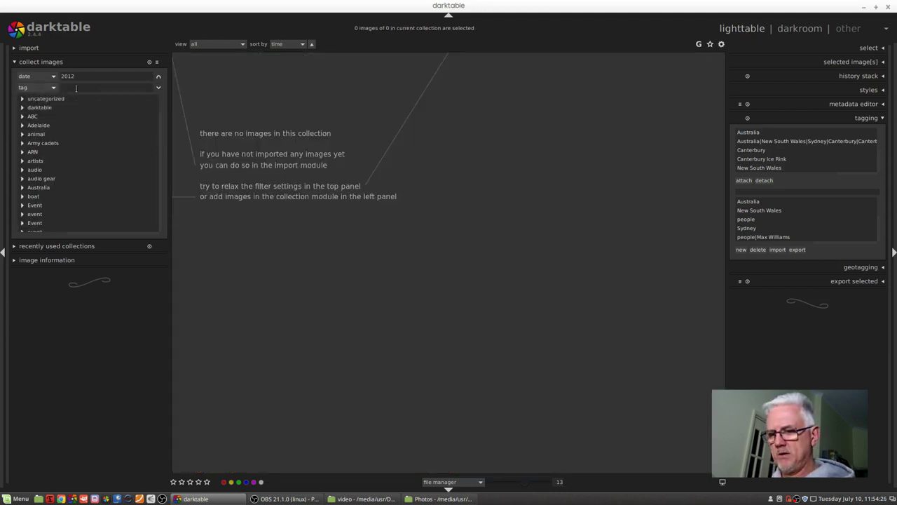
Add the animal|bird|eagle|wedge-tailed tag rule and select eagle photo #11 of 13
type("eagle")
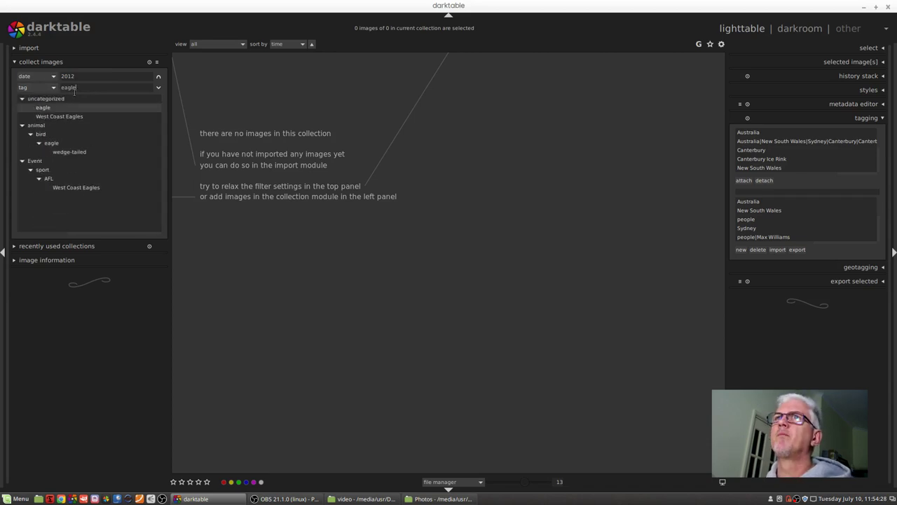
left_click(66, 152)
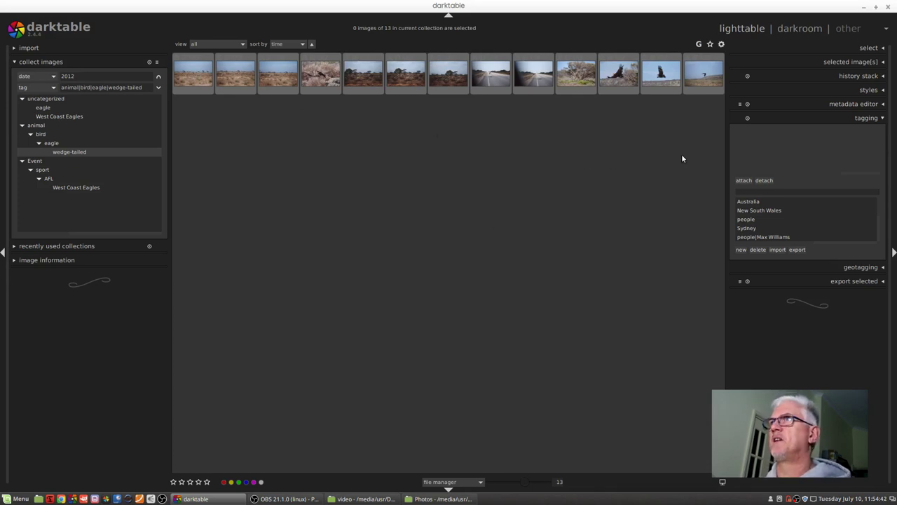
left_click(613, 84)
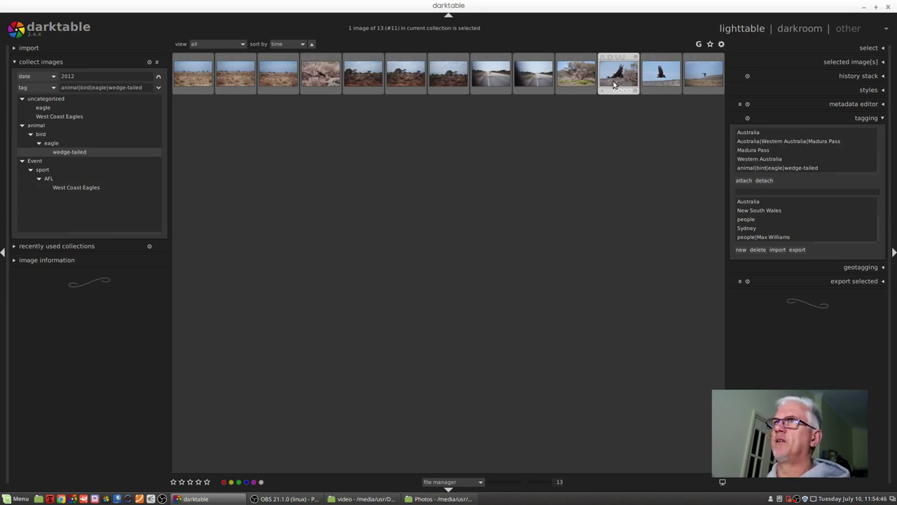
double_click(613, 84)
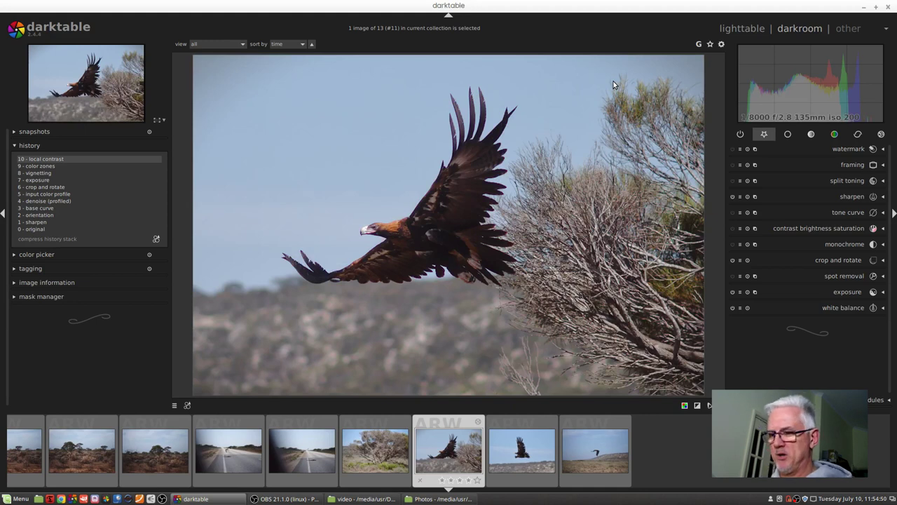
key("l")
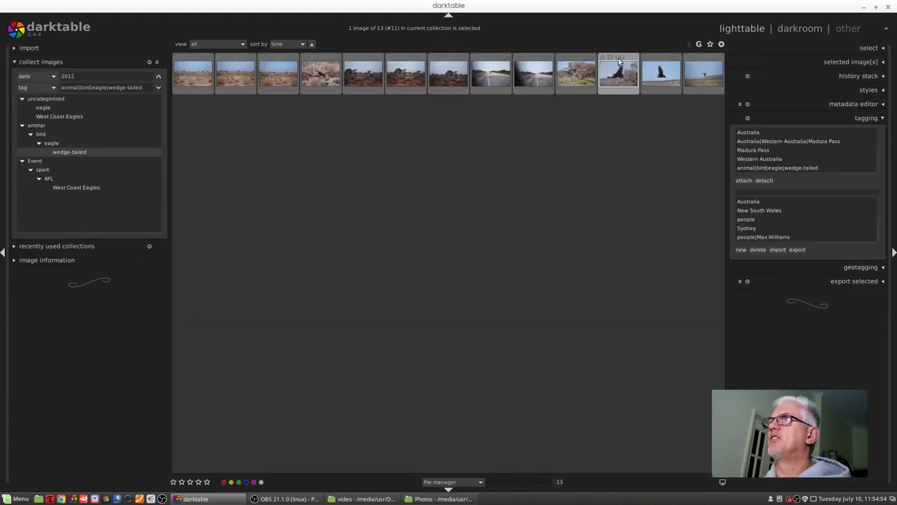
left_click(158, 87)
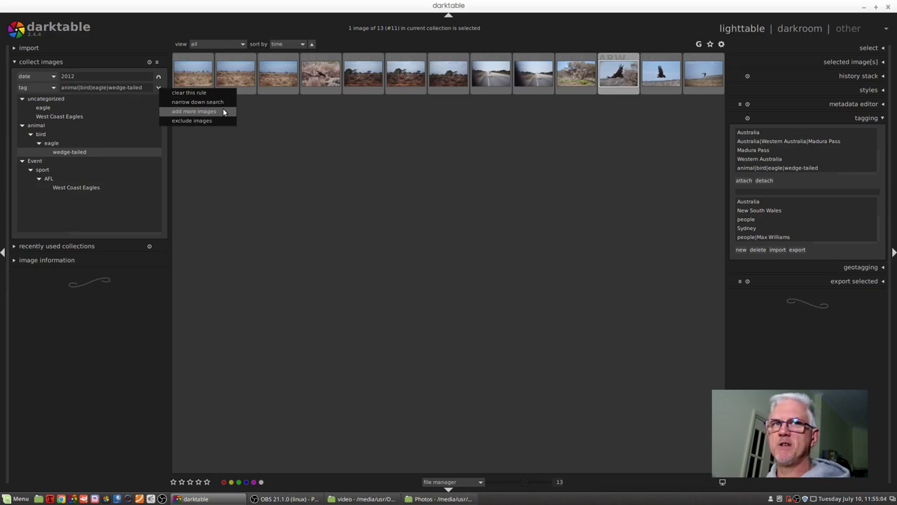
left_click(285, 118)
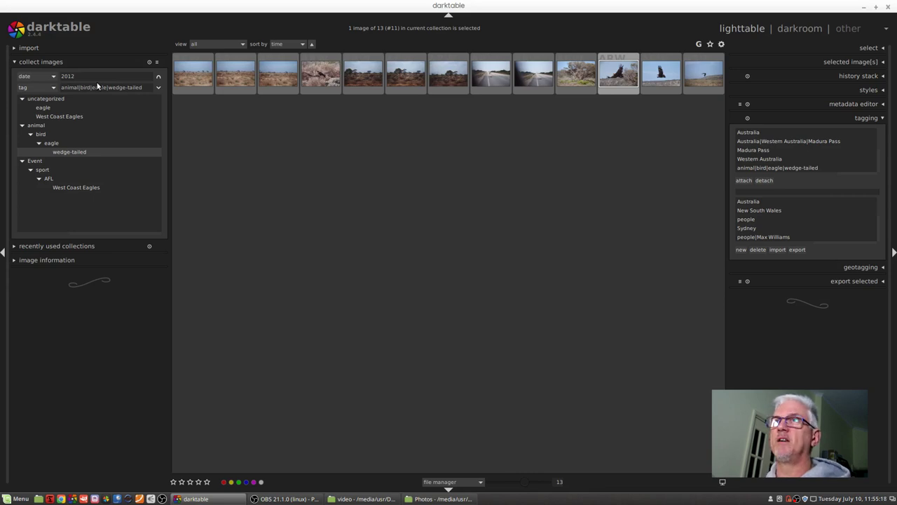
left_click(158, 89)
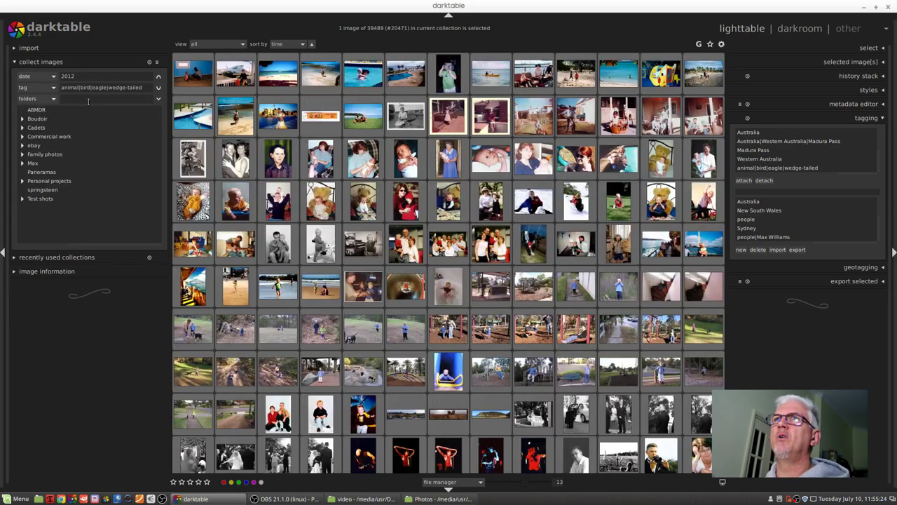
left_click(53, 98)
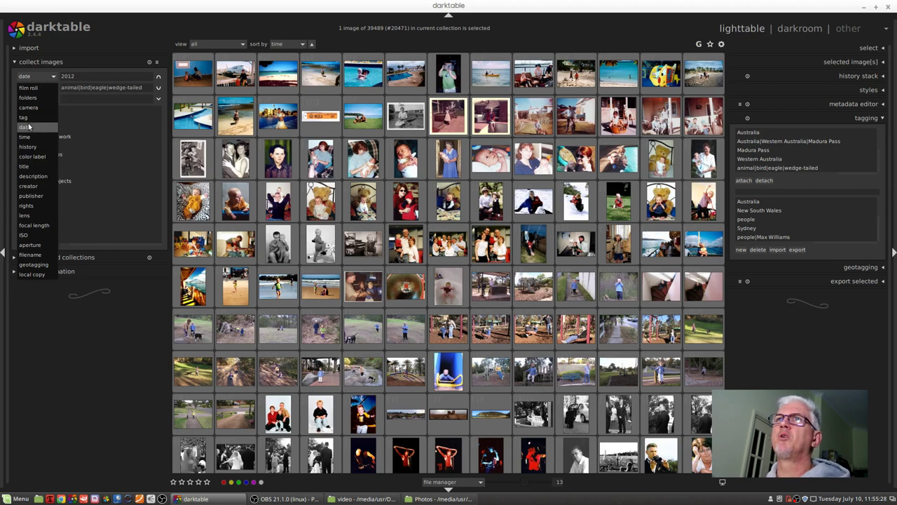
left_click(25, 118)
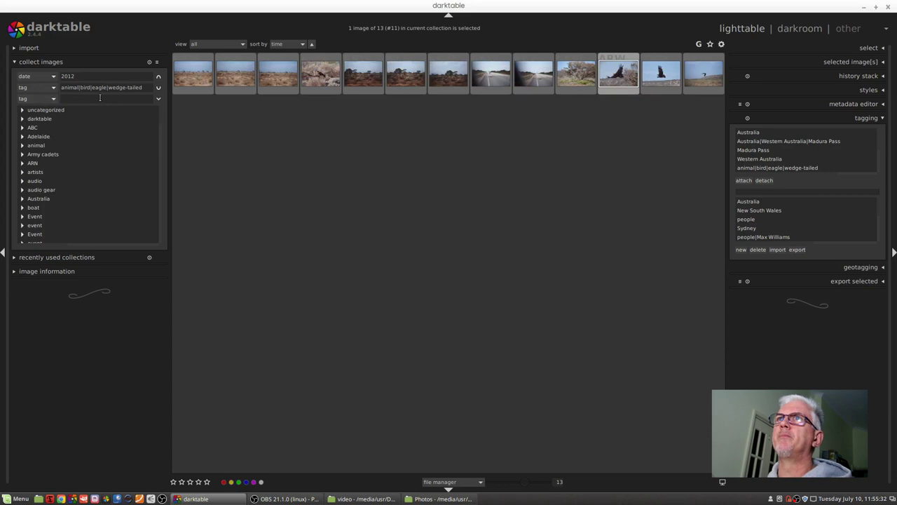
type("b")
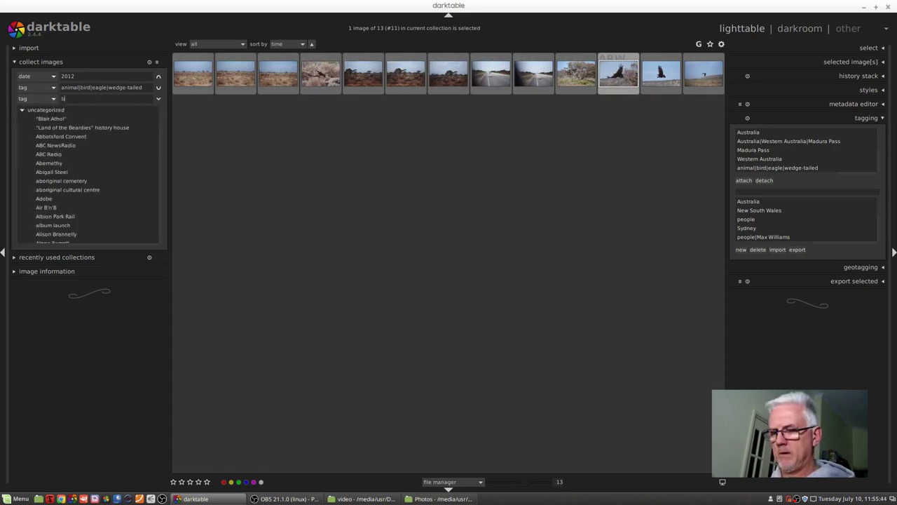
type("ird")
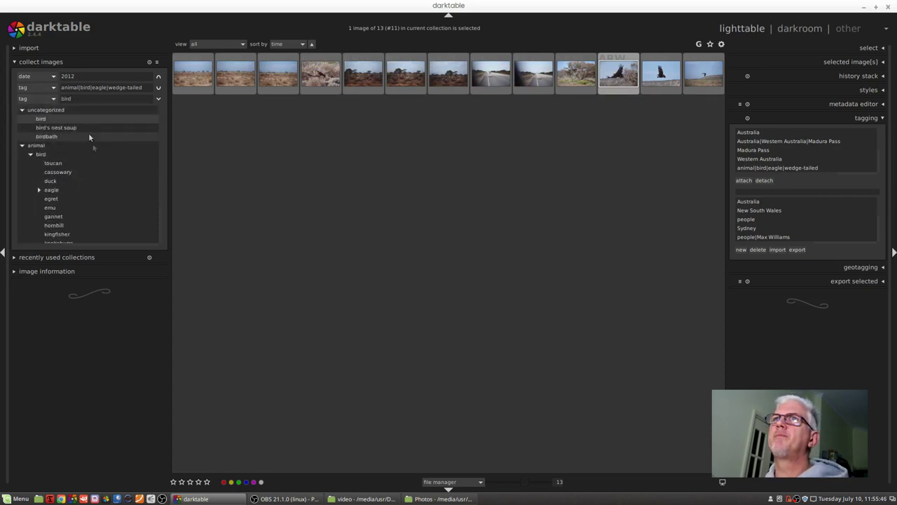
left_click(40, 119)
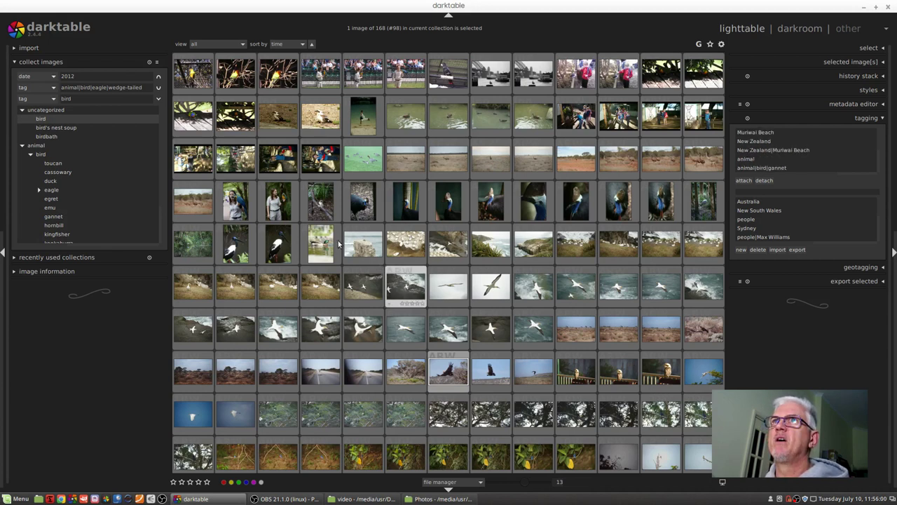
left_click(159, 102)
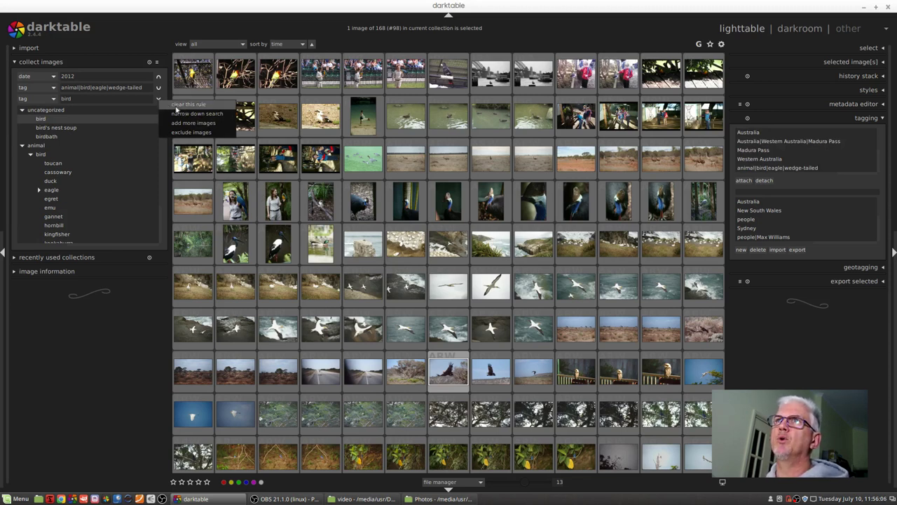
key("Escape")
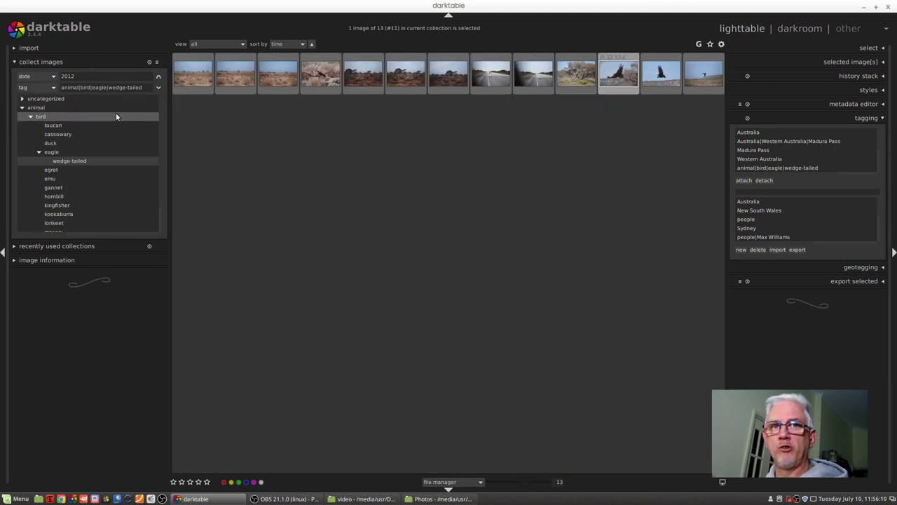
Add an exclude rule for the tag 'road', leaving 11 eagle images
left_click(158, 88)
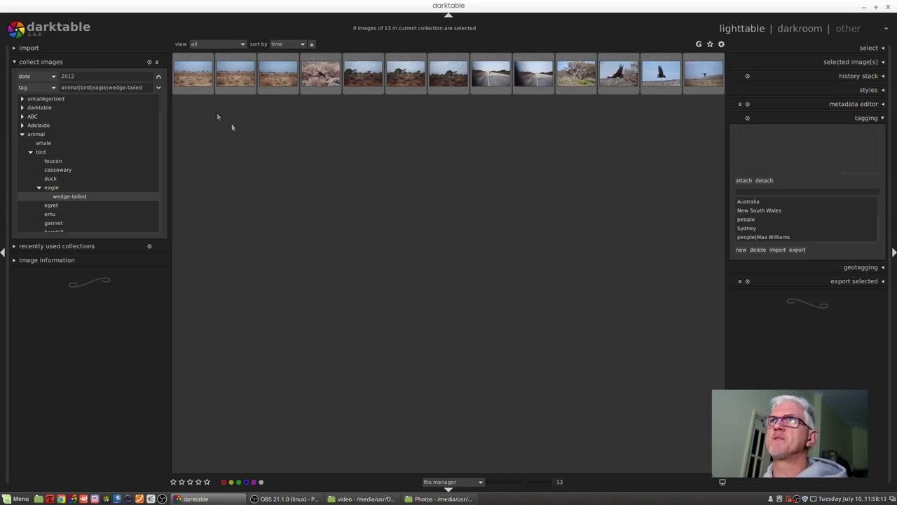
left_click(160, 88)
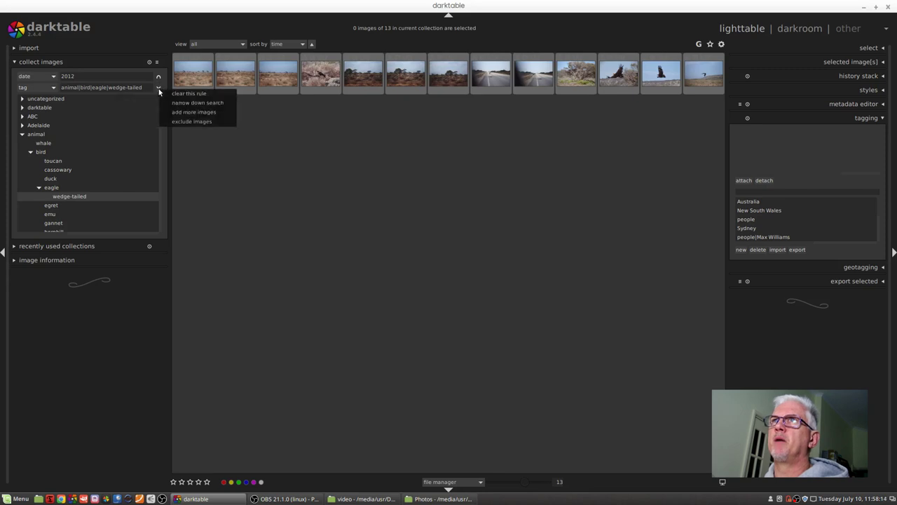
left_click(183, 121)
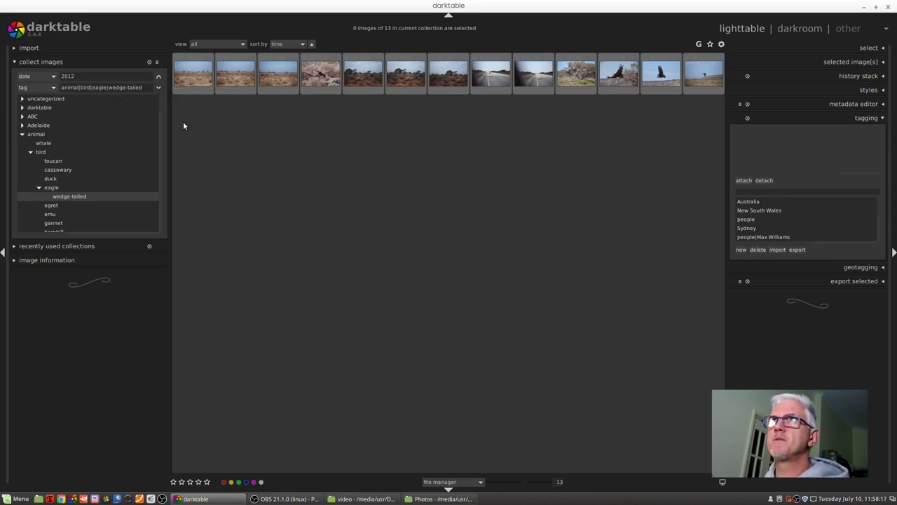
left_click(50, 99)
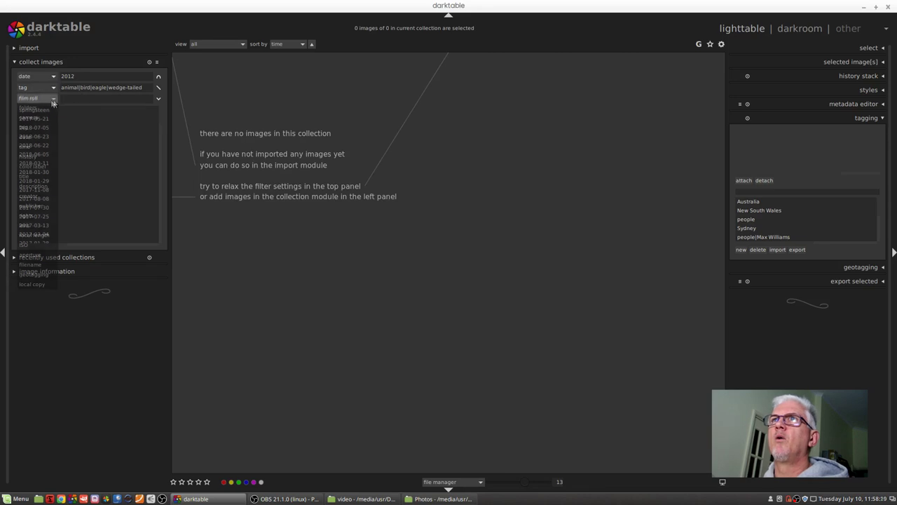
left_click(24, 131)
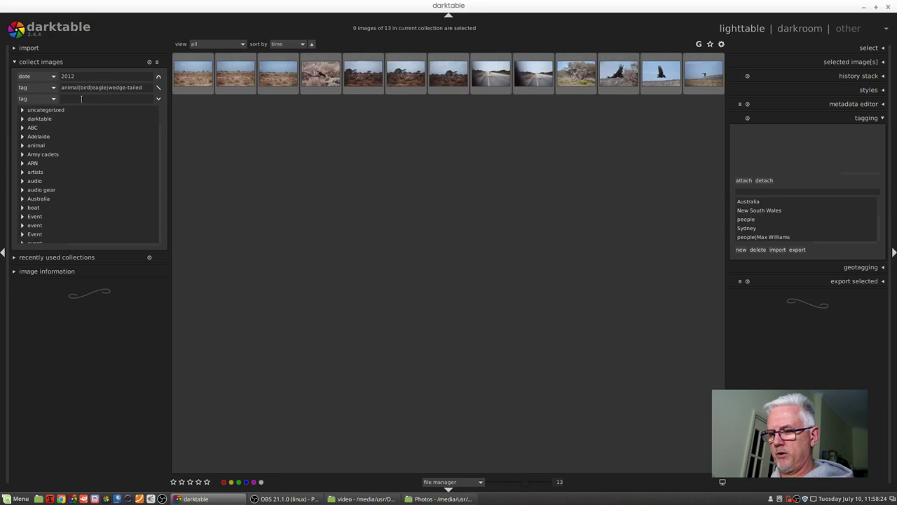
type("road")
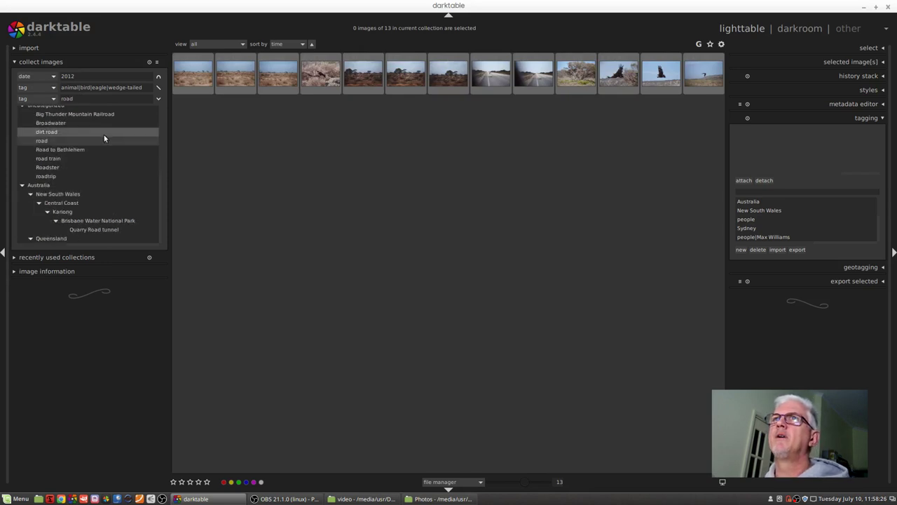
left_click(41, 142)
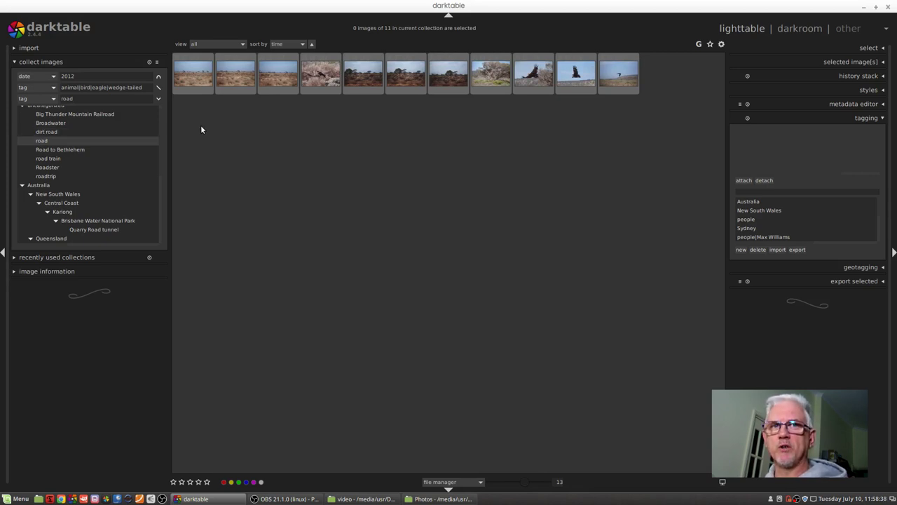
Inspect the road rule's options twice, closing them without changes
left_click(159, 99)
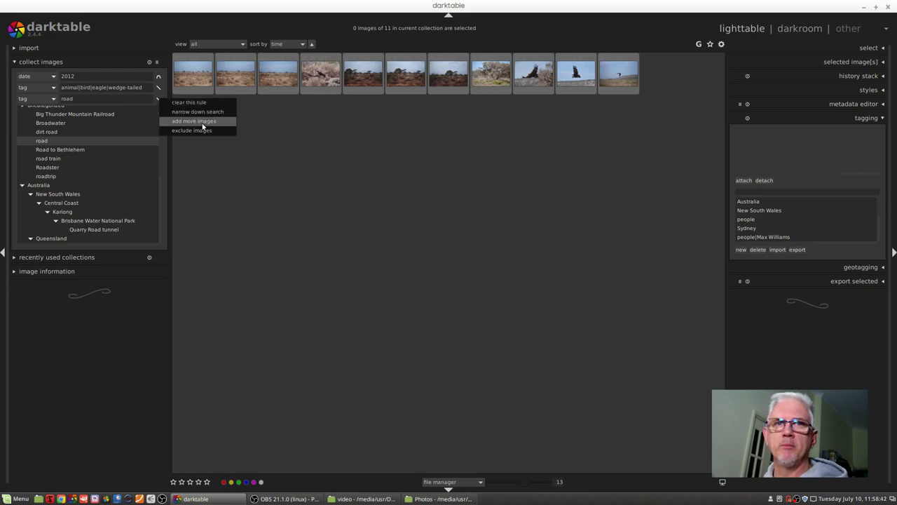
left_click(288, 154)
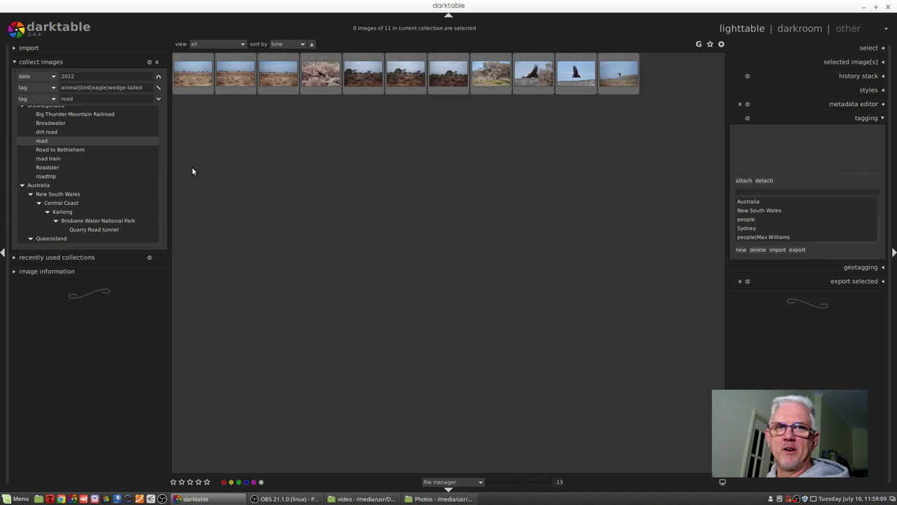
left_click(159, 101)
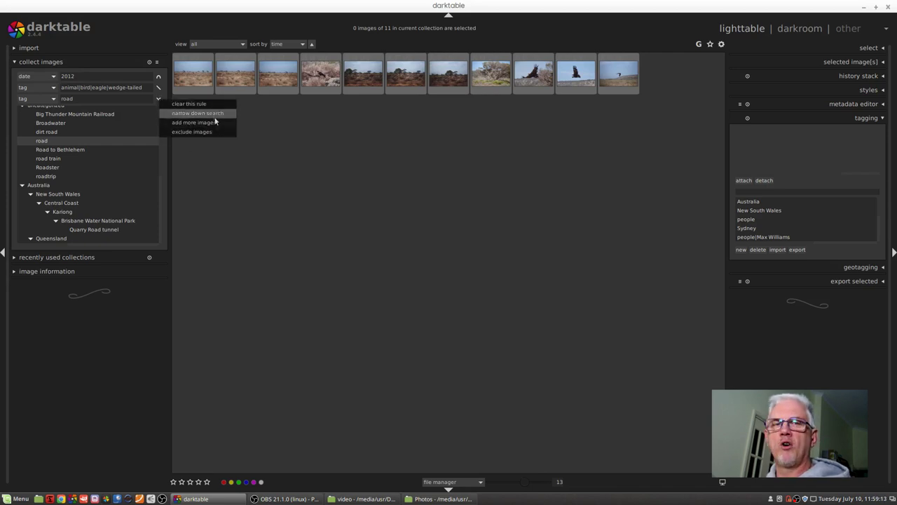
left_click(298, 228)
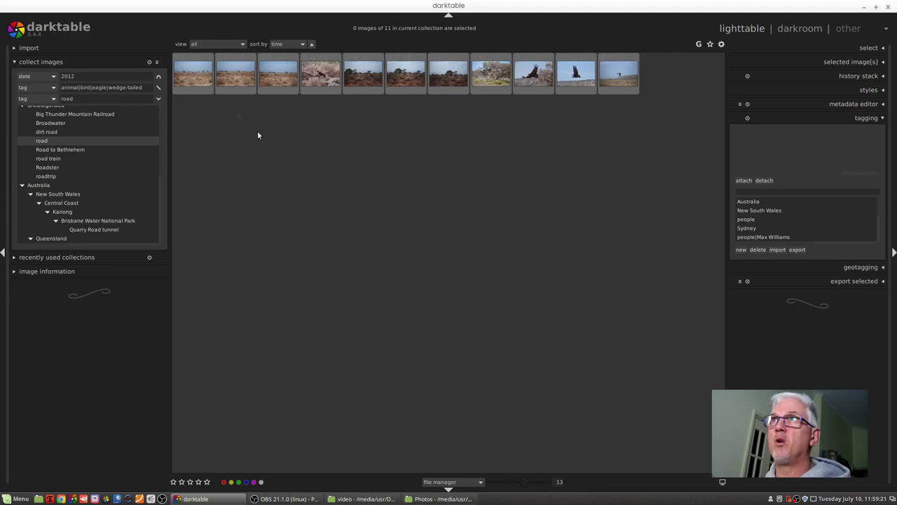
left_click(157, 64)
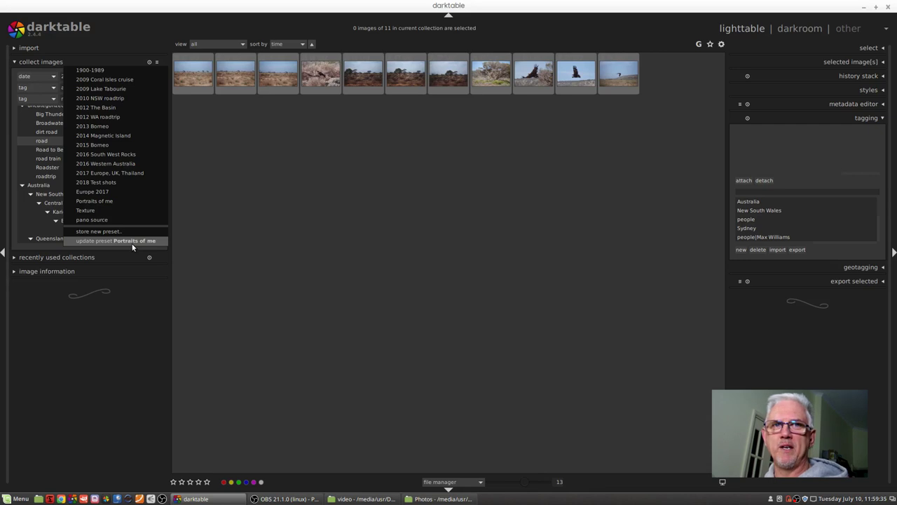
left_click(282, 234)
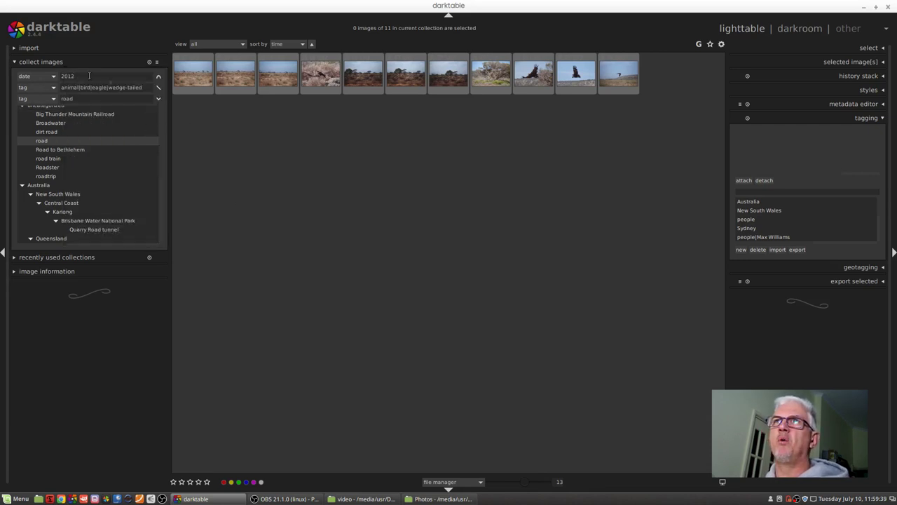
left_click(157, 62)
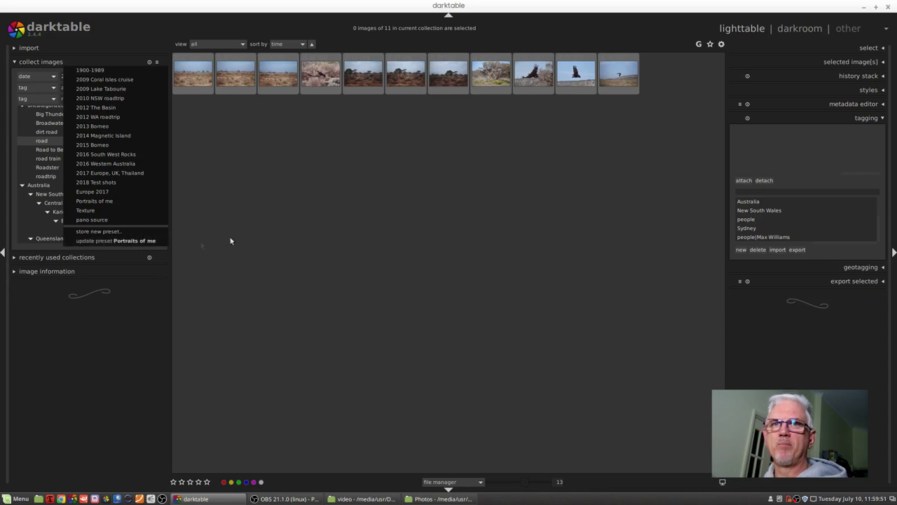
left_click(257, 222)
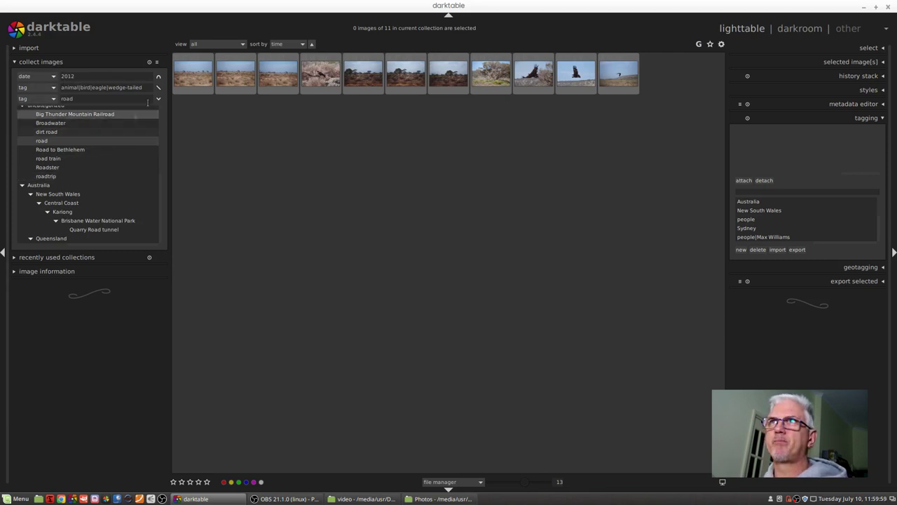
Open the collect-images presets list to return to a single film-roll rule
left_click(158, 64)
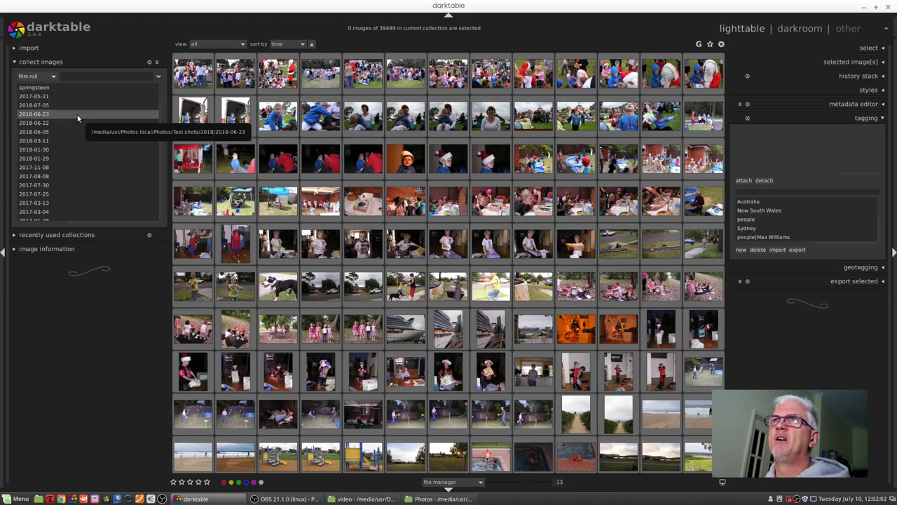
left_click(156, 62)
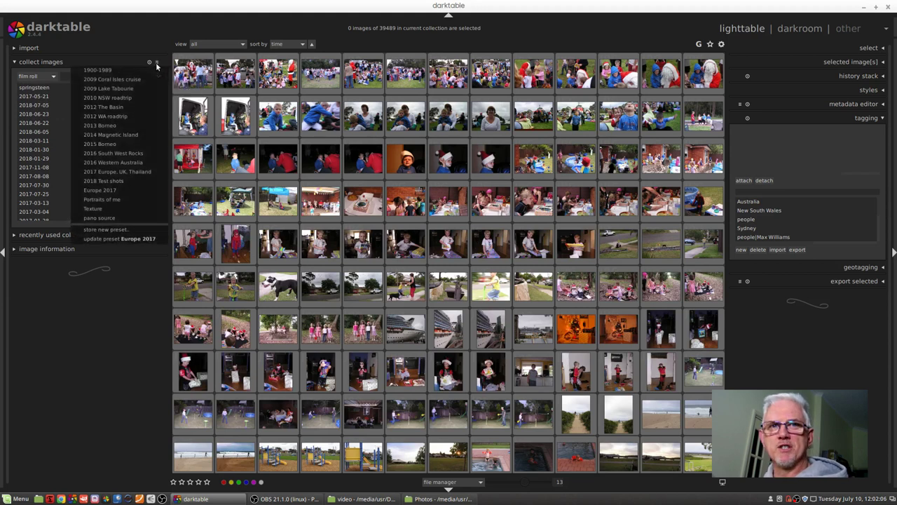